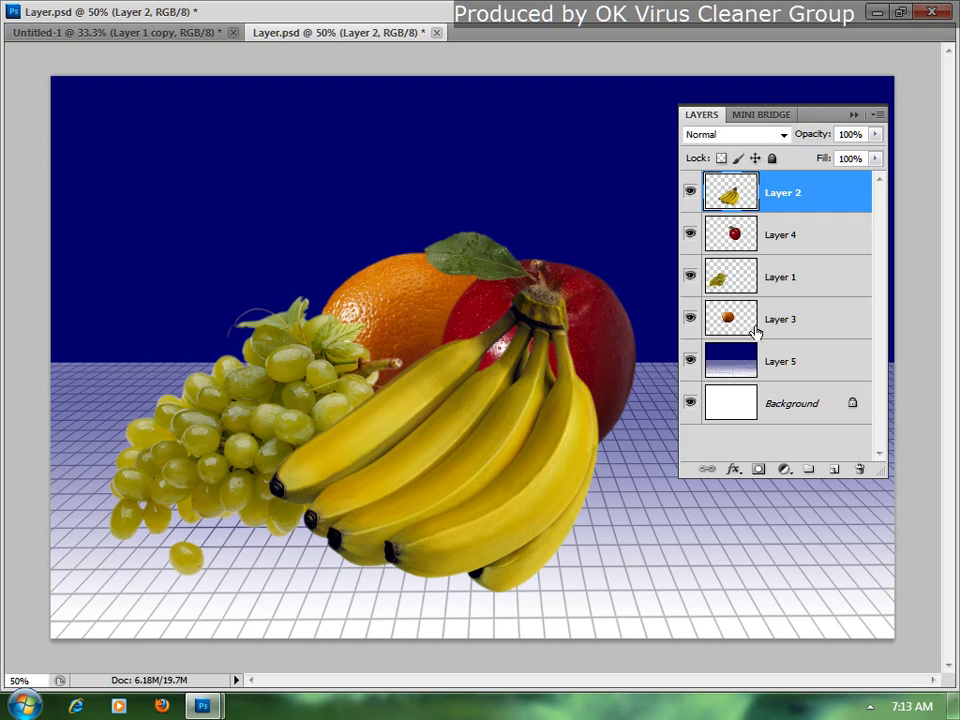
- Step through the apple, grapes and orange layers, finishing on the apple layer (Layer 4)
{"action": "left_click", "coordinate": [798, 237]}
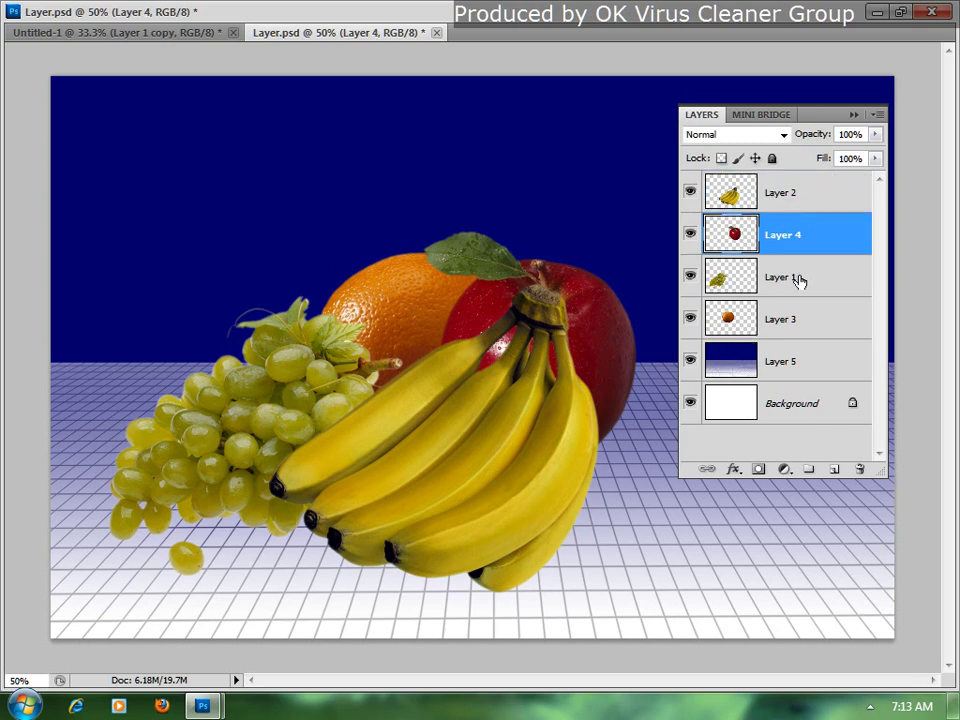
{"action": "left_click", "coordinate": [799, 278]}
{"action": "left_click", "coordinate": [798, 250]}
{"action": "left_click", "coordinate": [803, 316]}
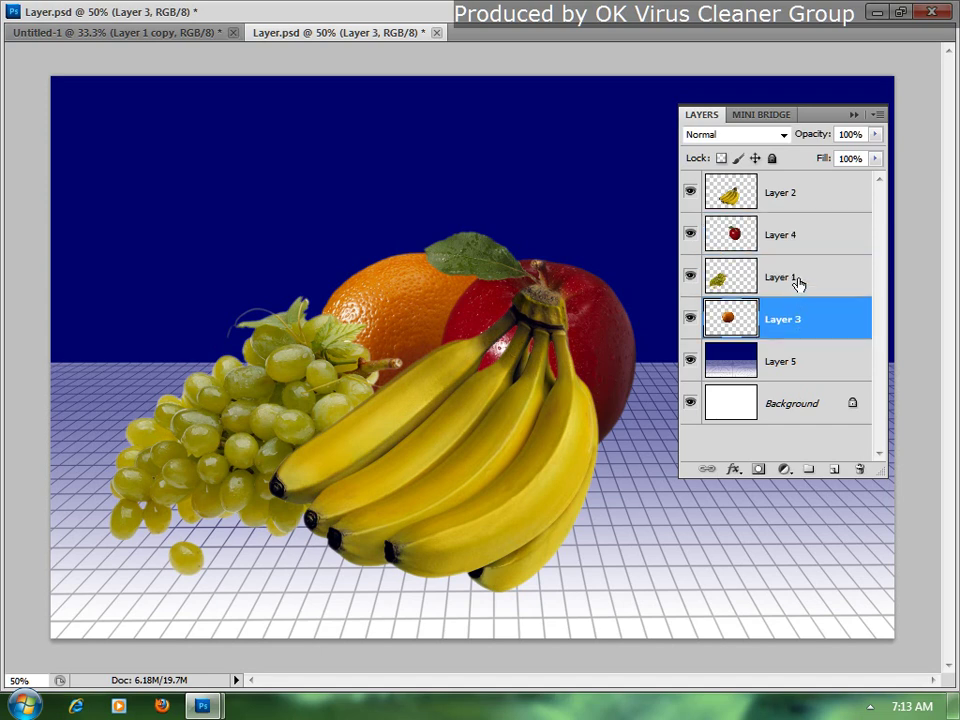
{"action": "left_click", "coordinate": [797, 280]}
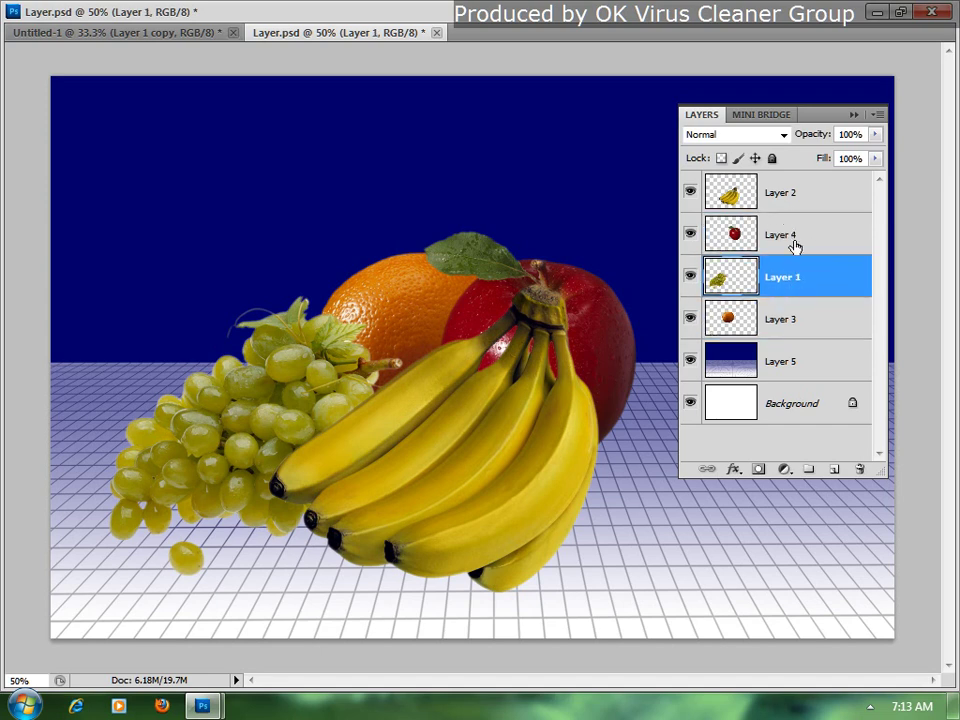
{"action": "left_click", "coordinate": [790, 237]}
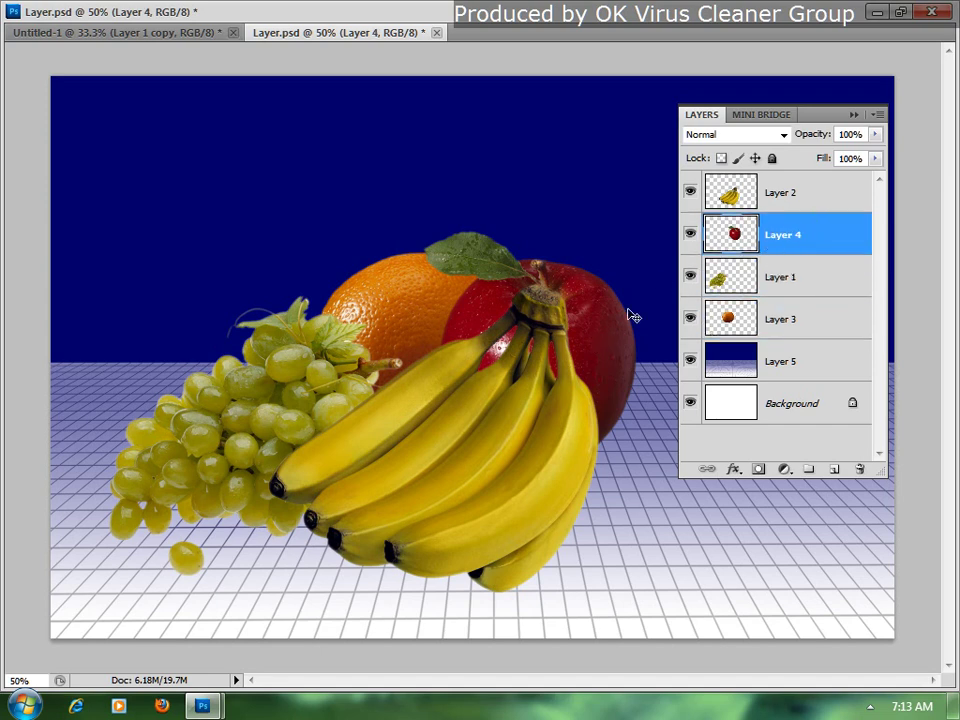
- Drag the apple slightly left, then alternate between the orange and apple layers, ending on orange
{"action": "left_click_drag", "start_coordinate": [603, 358], "coordinate": [585, 365]}
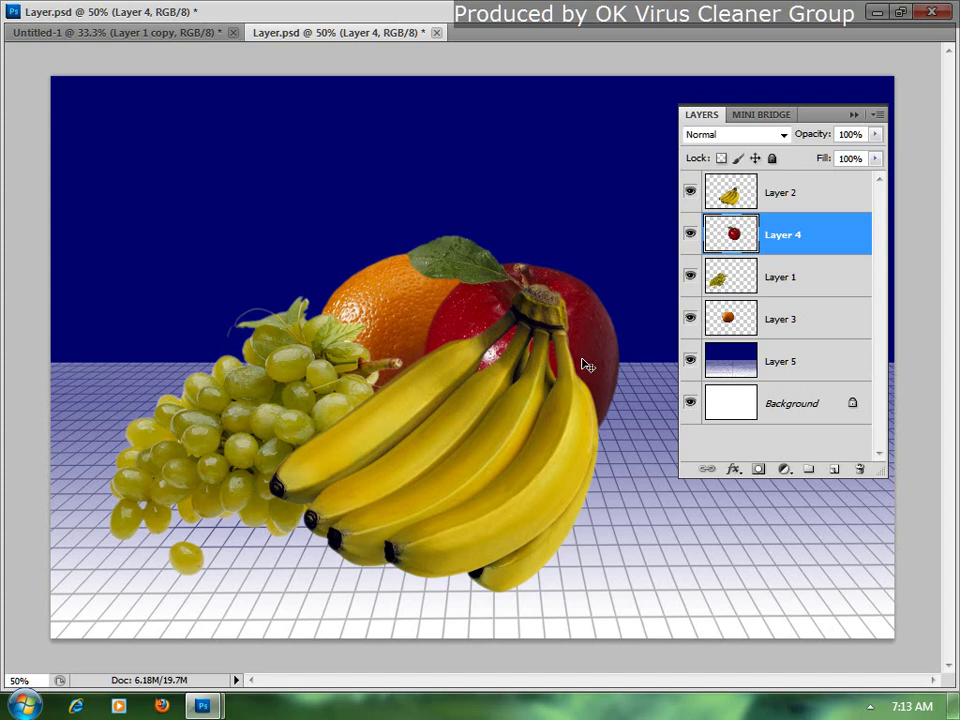
{"action": "left_click", "coordinate": [770, 325]}
{"action": "left_click", "coordinate": [783, 234]}
{"action": "left_click", "coordinate": [783, 318]}
{"action": "left_click", "coordinate": [788, 240]}
{"action": "left_click", "coordinate": [797, 320]}
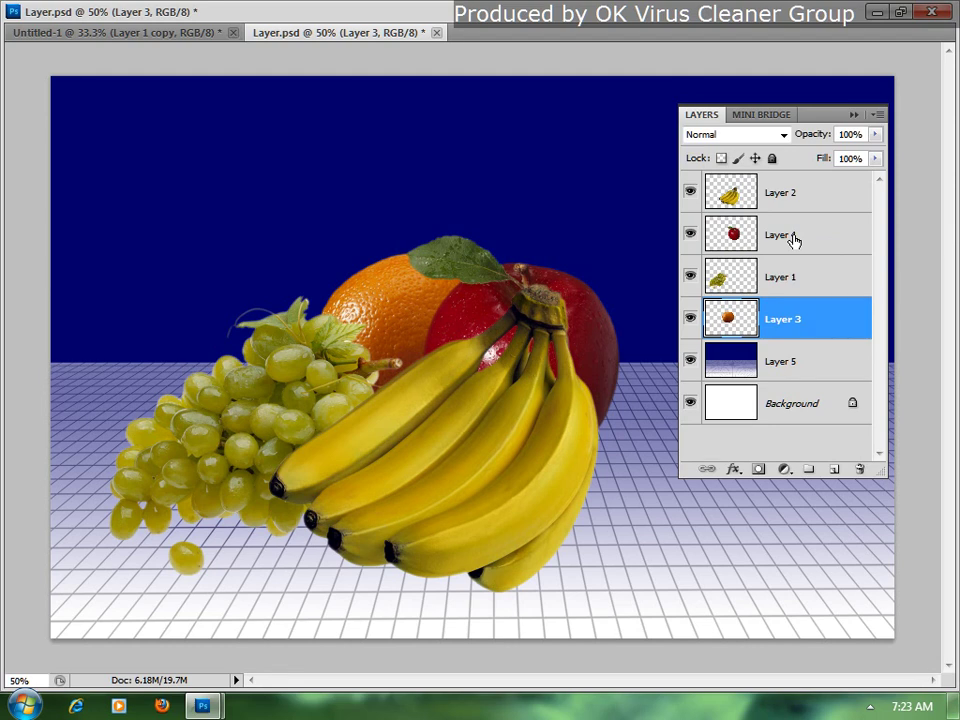
- Drag the selected orange and apple left and down, then reselect layers, ending on apple
{"action": "left_click", "coordinate": [793, 237], "text": "ctrl"}
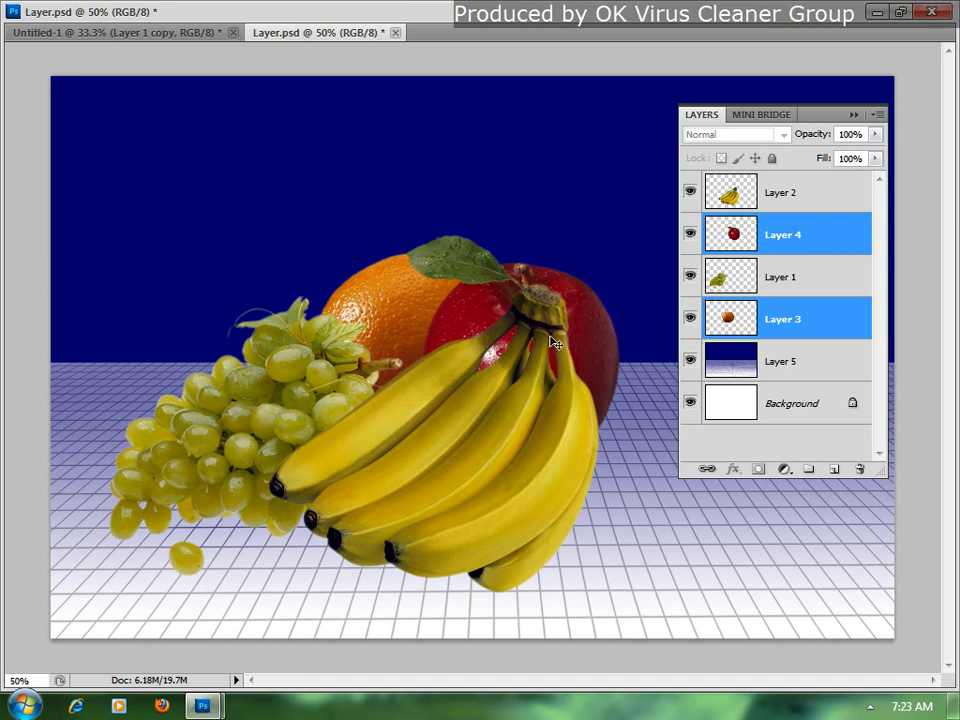
{"action": "mouse_move", "coordinate": [395, 250]}
{"action": "left_mouse_down"}
{"action": "mouse_move", "coordinate": [280, 418]}
{"action": "mouse_move", "coordinate": [568, 510]}
{"action": "mouse_move", "coordinate": [266, 458]}
{"action": "mouse_move", "coordinate": [282, 376]}
{"action": "mouse_move", "coordinate": [348, 385]}
{"action": "mouse_move", "coordinate": [505, 370]}
{"action": "left_mouse_up"}
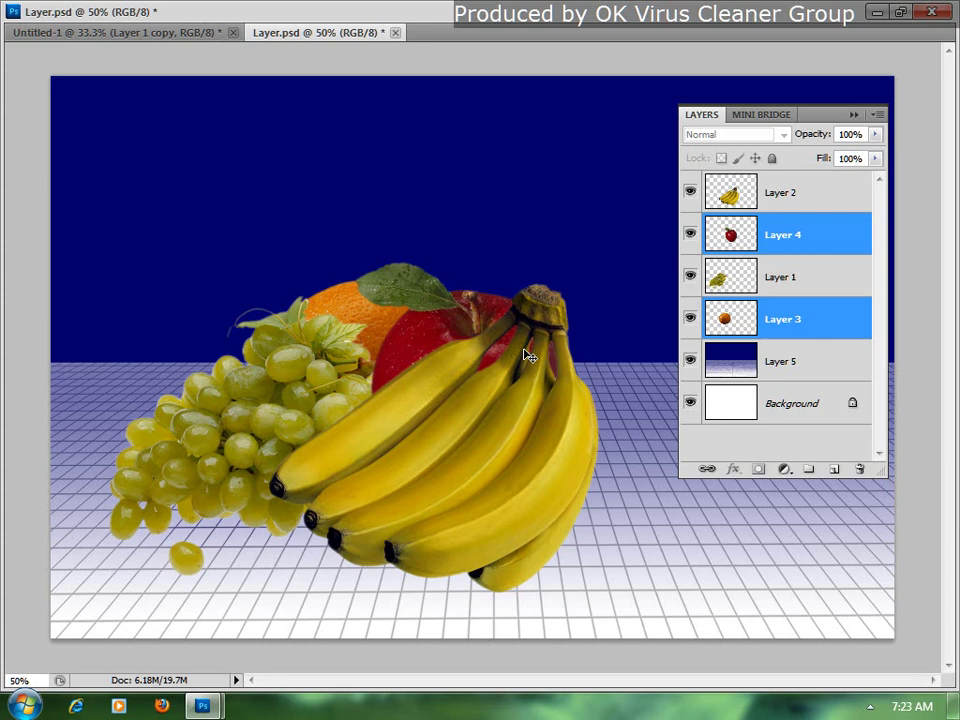
{"action": "left_click", "coordinate": [840, 320]}
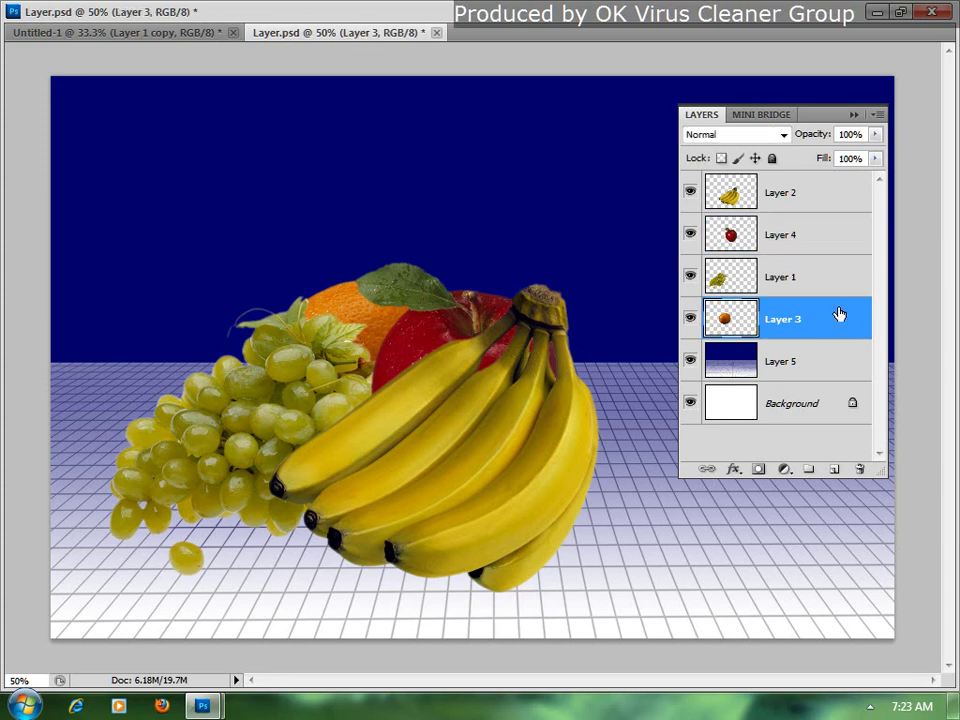
{"action": "left_click", "coordinate": [818, 272]}
{"action": "left_click", "coordinate": [818, 234]}
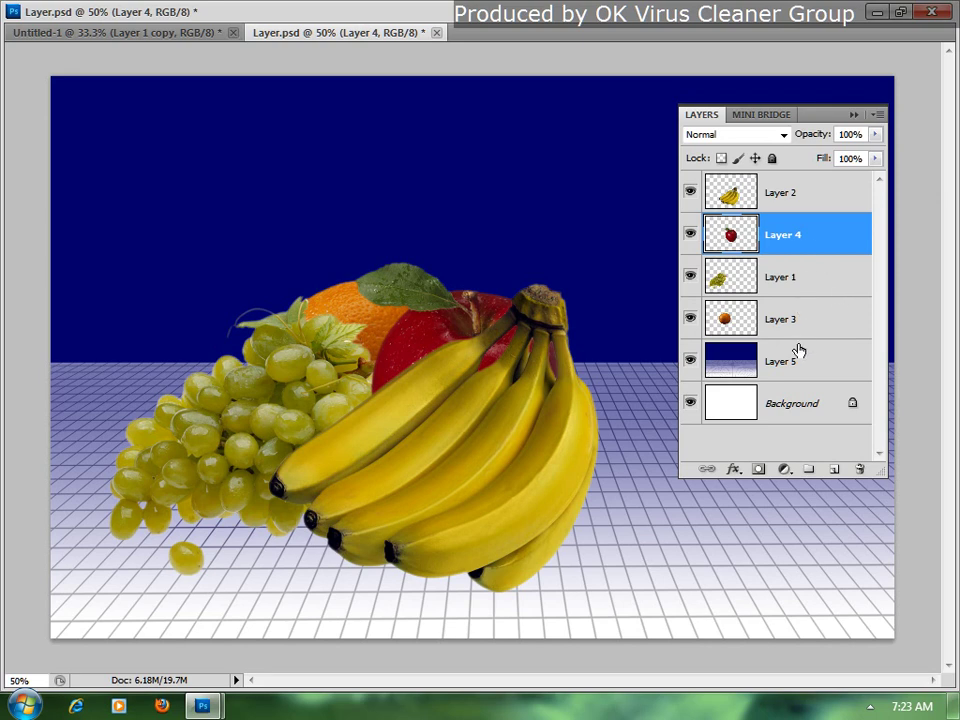
{"action": "left_click", "coordinate": [780, 318]}
{"action": "left_click", "coordinate": [812, 245]}
{"action": "left_click", "coordinate": [805, 318]}
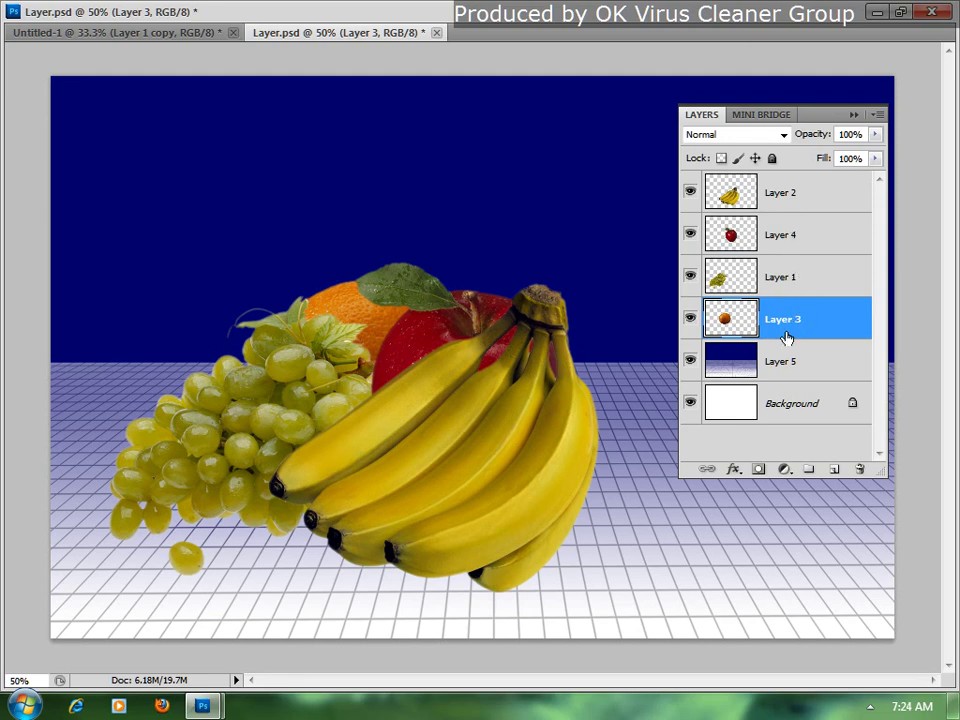
{"action": "left_click", "coordinate": [805, 238]}
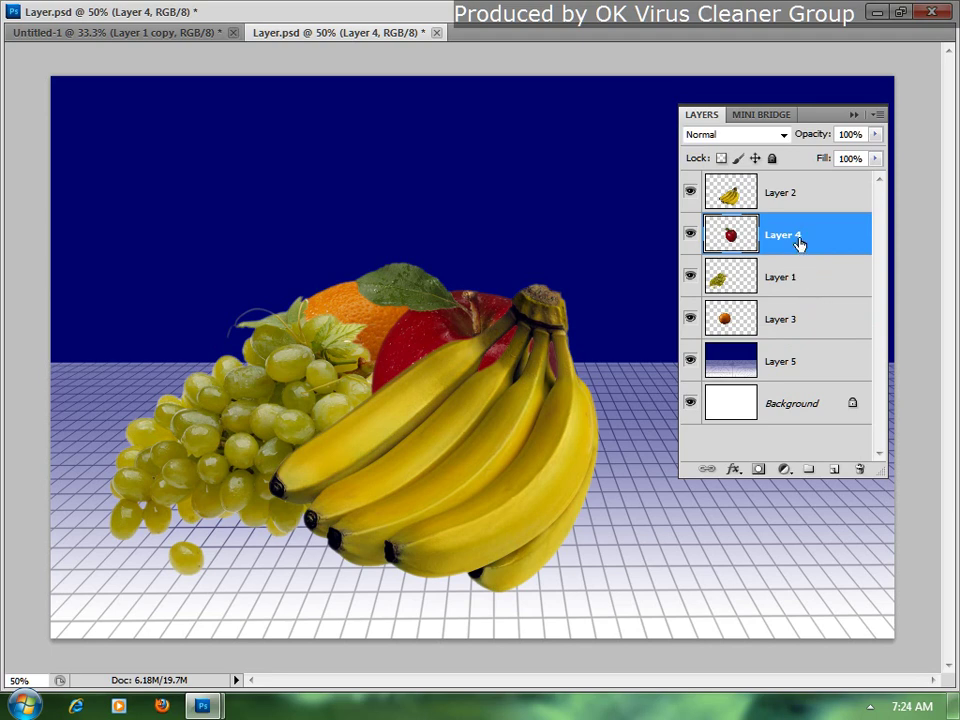
- Drag the grapes, orange and apple layers together left and down
{"action": "left_click", "coordinate": [803, 320], "text": "shift"}
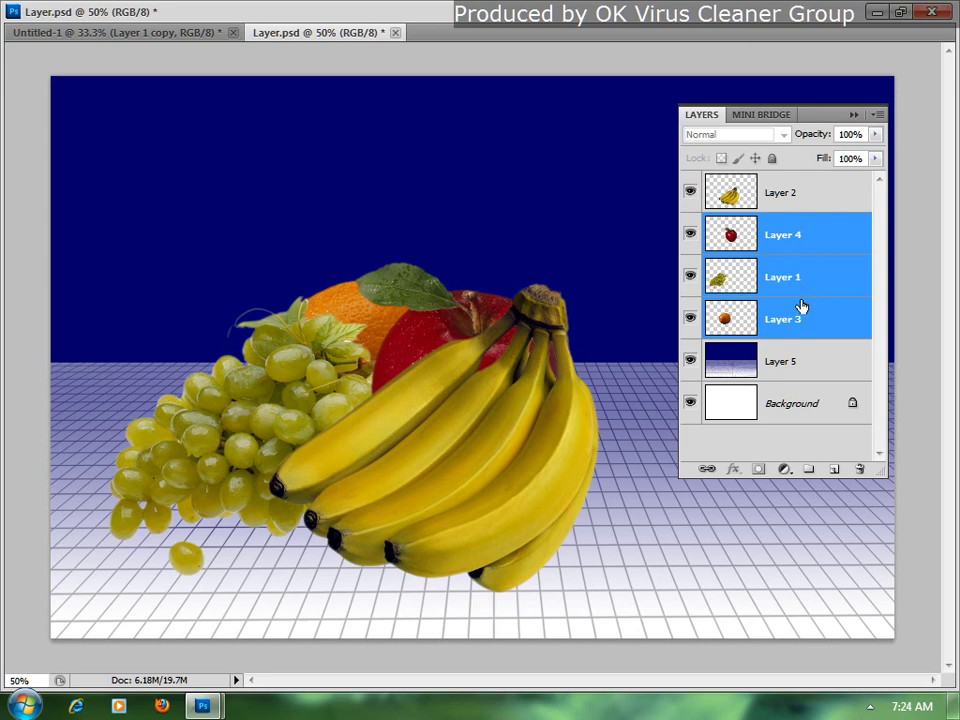
{"action": "left_click_drag", "start_coordinate": [368, 383], "coordinate": [370, 400]}
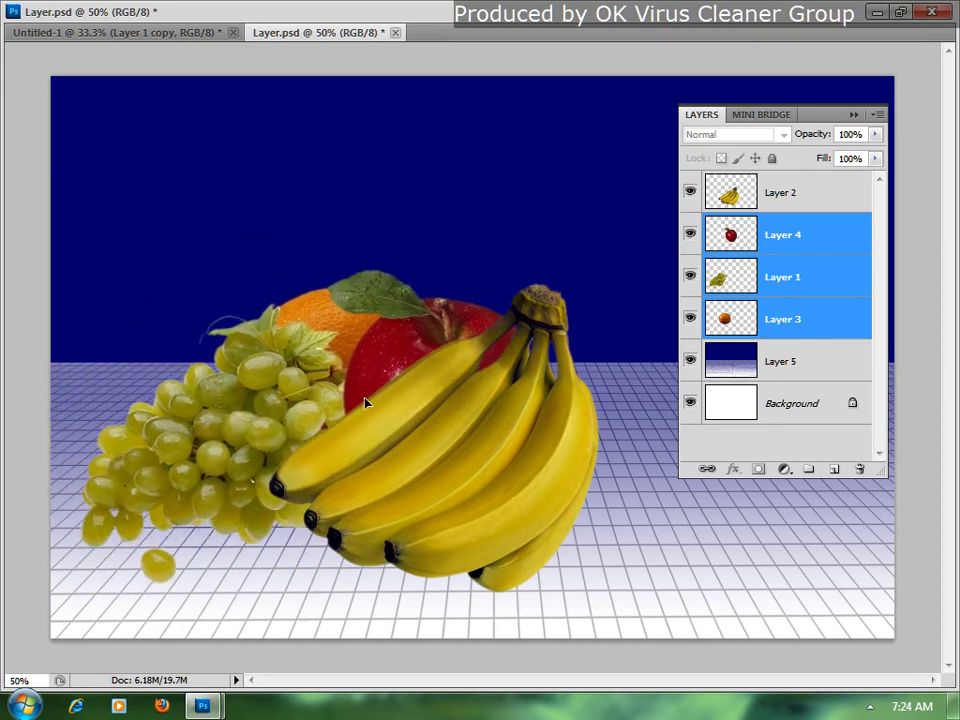
{"action": "left_click", "coordinate": [777, 282]}
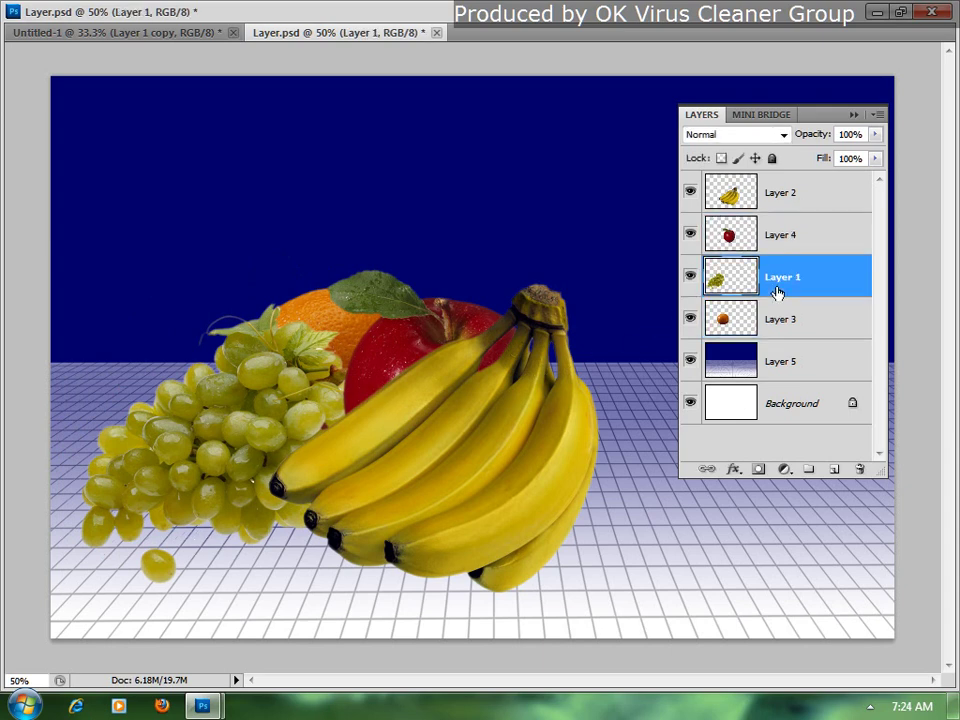
- Nudge the apple and orange together, leaving only the orange layer selected
{"action": "left_click", "coordinate": [793, 236]}
{"action": "left_click", "coordinate": [785, 318], "text": "ctrl"}
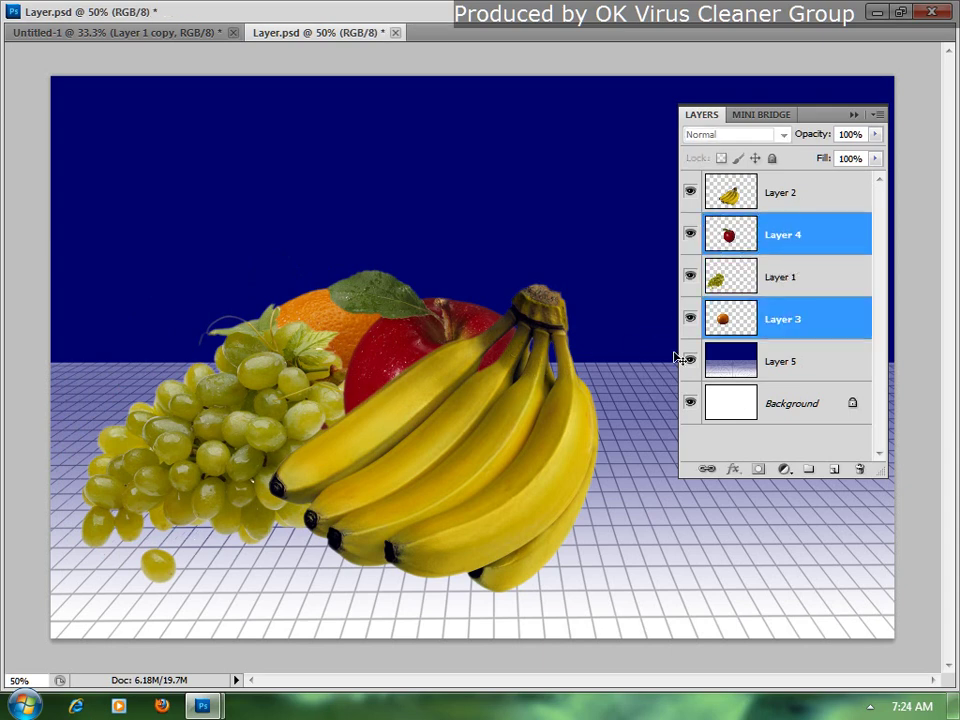
{"action": "left_click_drag", "start_coordinate": [400, 310], "coordinate": [395, 306]}
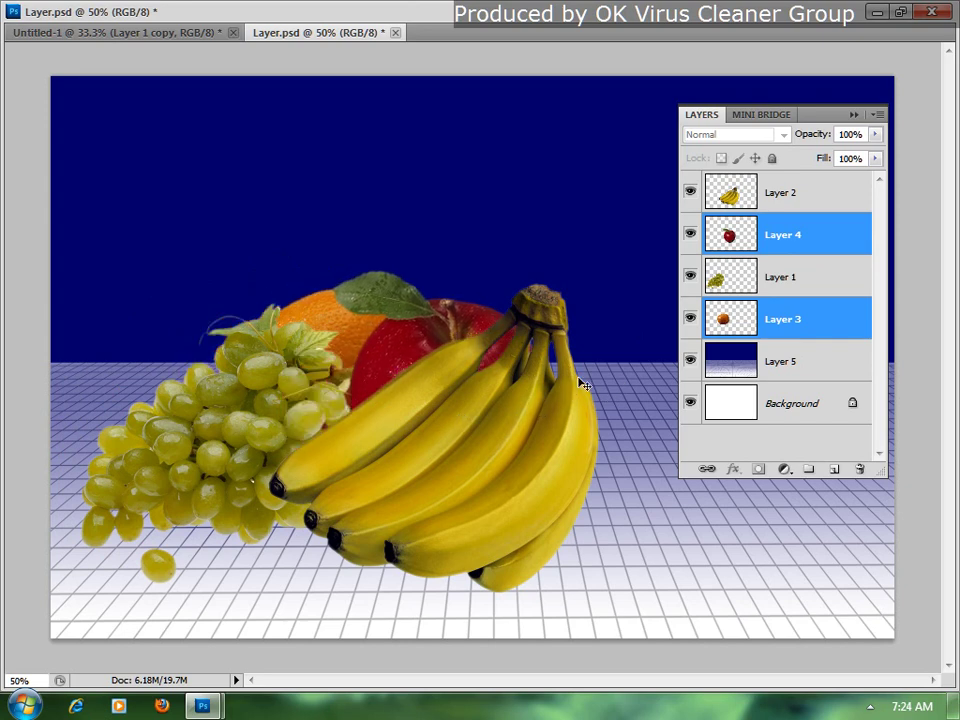
{"action": "left_click", "coordinate": [795, 236]}
{"action": "left_click", "coordinate": [782, 320]}
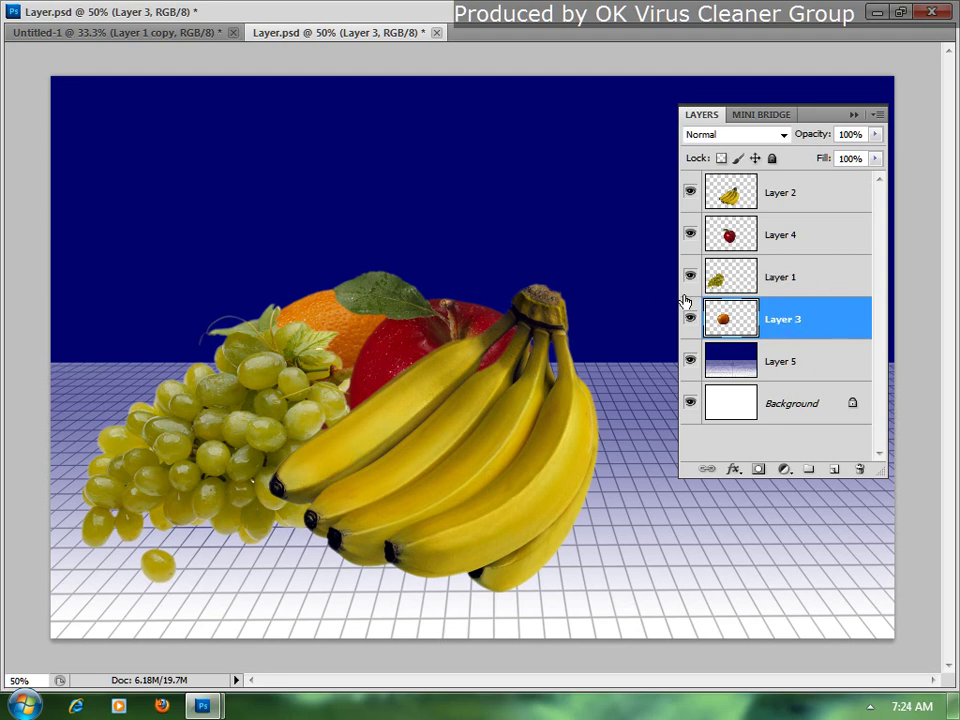
- Link the apple and orange layers with Link Layers
{"action": "left_click", "coordinate": [801, 241], "text": "ctrl"}
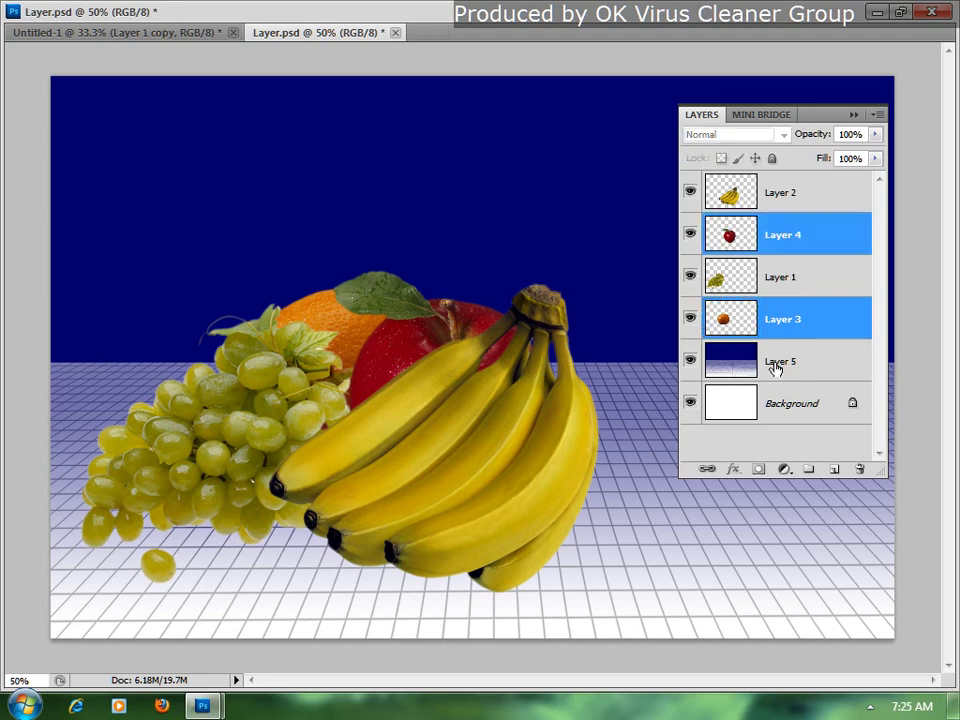
{"action": "left_click", "coordinate": [707, 470]}
{"action": "left_click", "coordinate": [707, 470]}
{"action": "left_click", "coordinate": [707, 470]}
- Drag the linked apple and orange pair left into a new position
{"action": "left_click", "coordinate": [810, 370]}
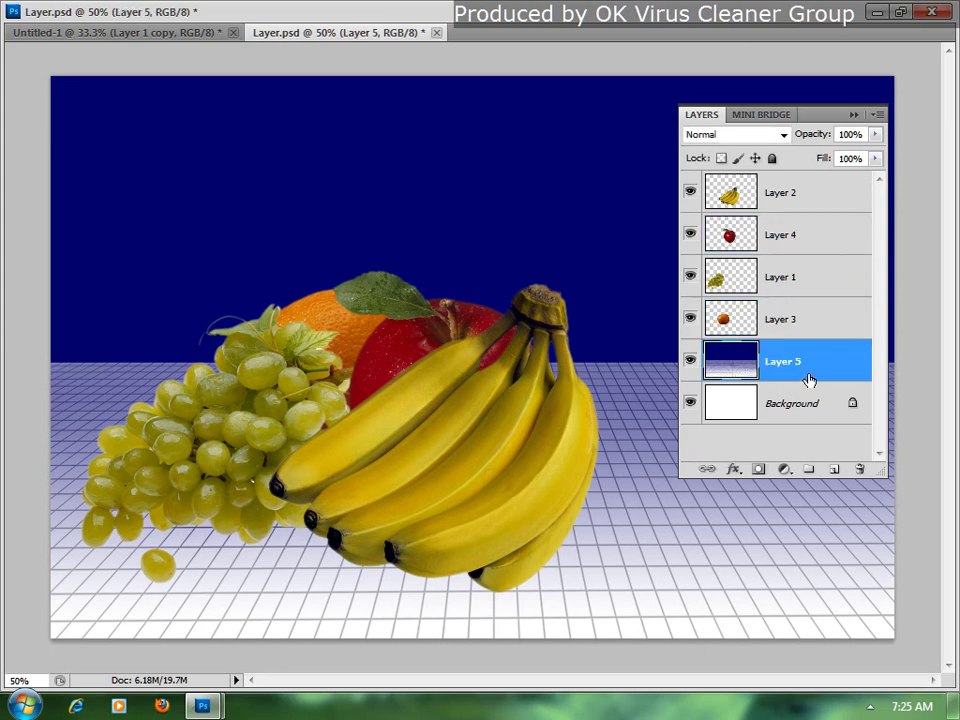
{"action": "left_click", "coordinate": [788, 318]}
{"action": "mouse_move", "coordinate": [470, 355]}
{"action": "left_mouse_down"}
{"action": "mouse_move", "coordinate": [340, 423]}
{"action": "mouse_move", "coordinate": [470, 355]}
{"action": "left_mouse_up"}
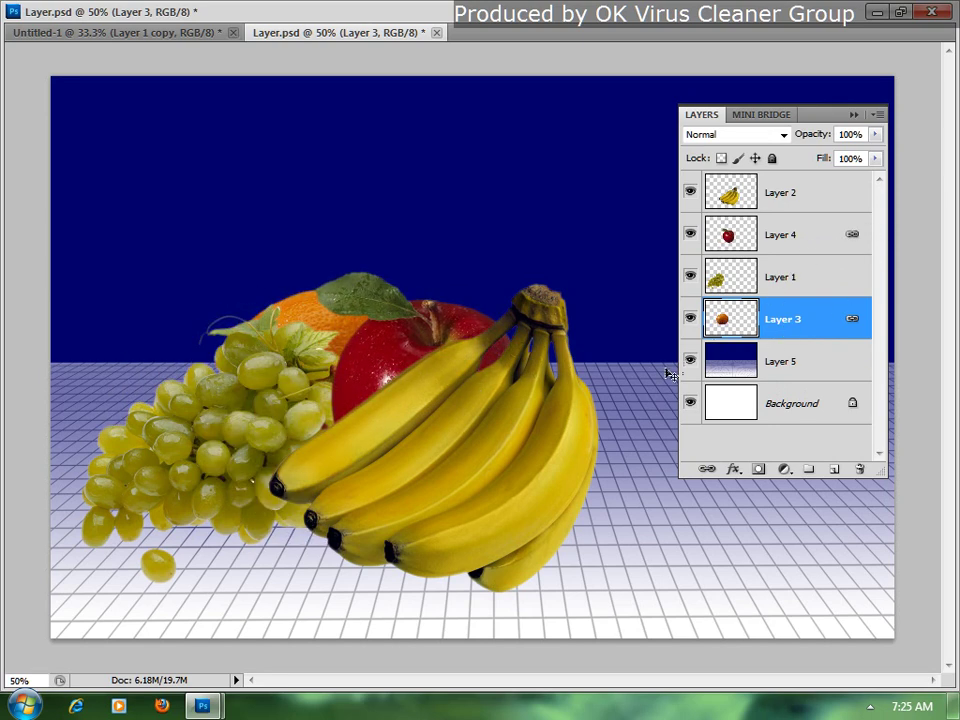
{"action": "left_click", "coordinate": [785, 234]}
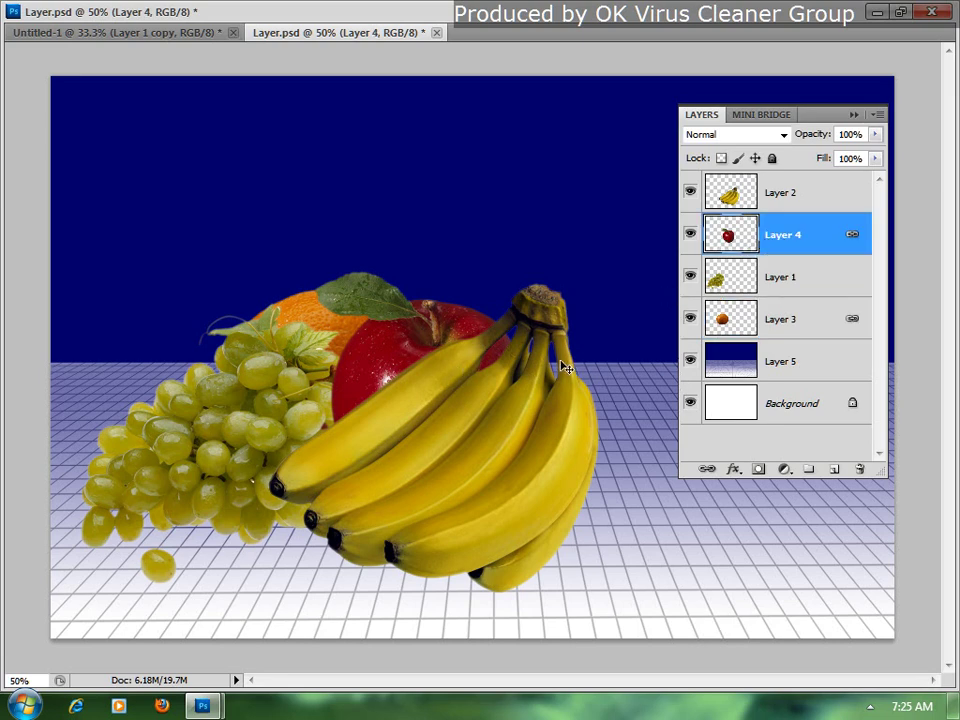
{"action": "left_click_drag", "start_coordinate": [480, 362], "coordinate": [425, 369]}
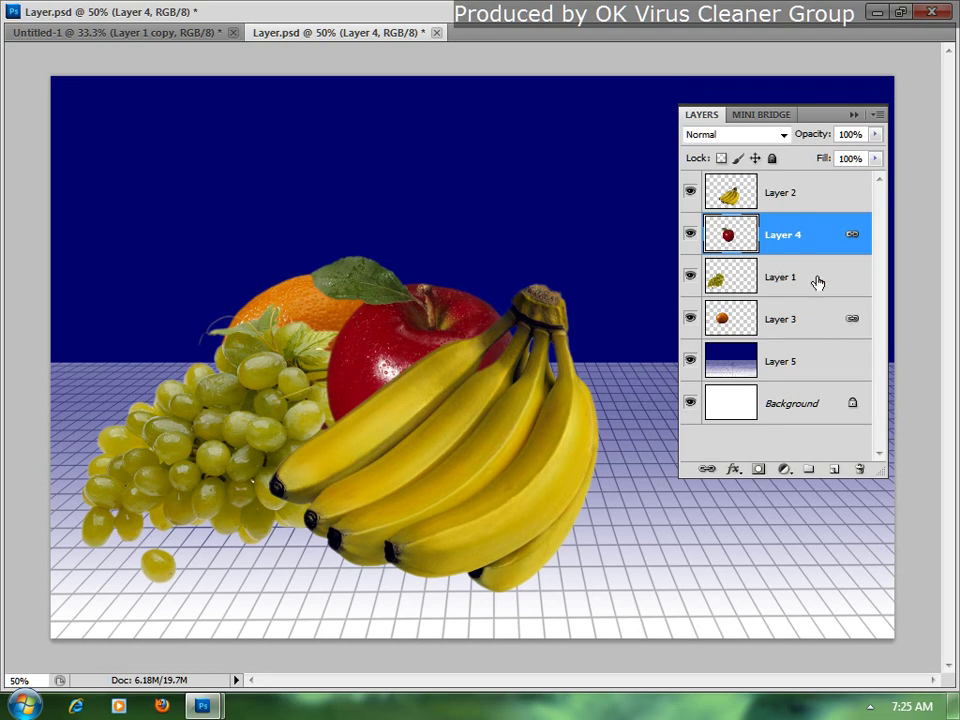
{"action": "left_click", "coordinate": [705, 472]}
{"action": "left_click_drag", "start_coordinate": [470, 388], "coordinate": [488, 390]}
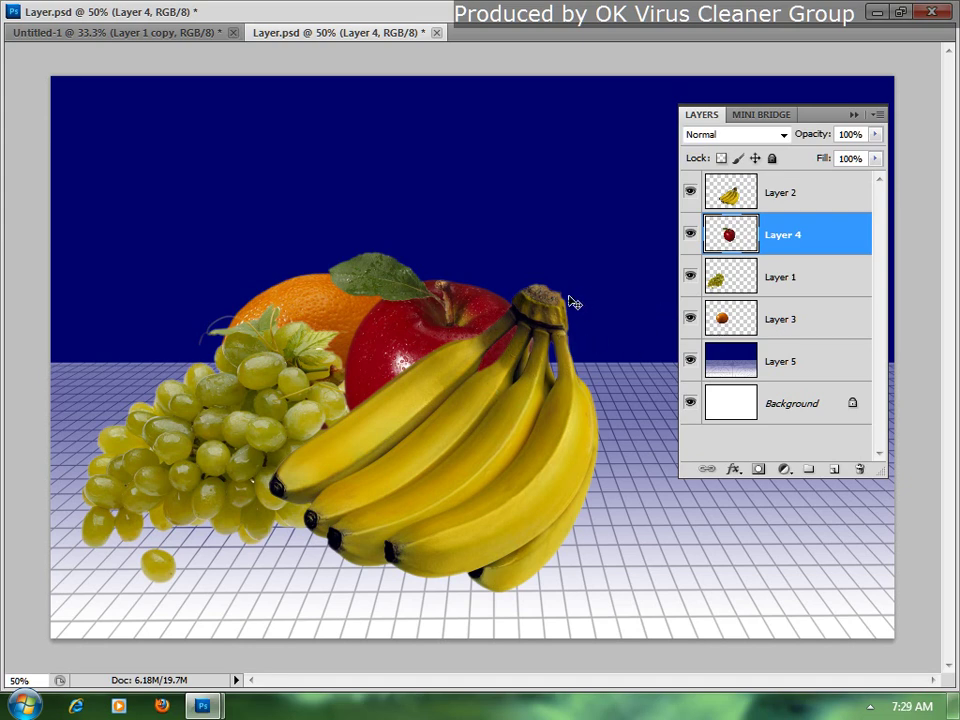
{"action": "left_click", "coordinate": [770, 322]}
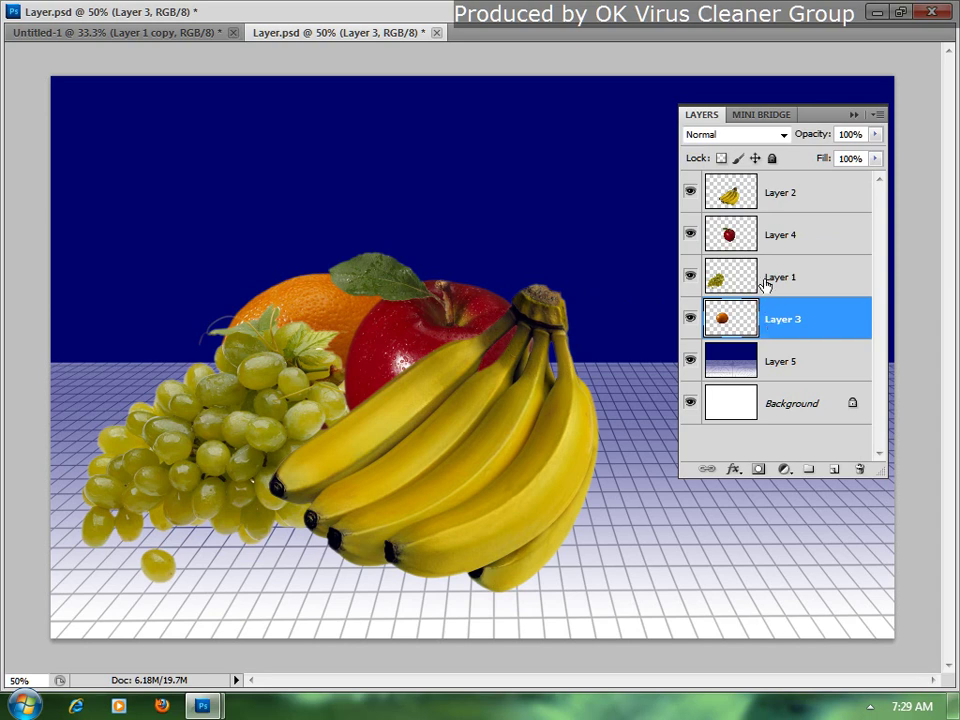
{"action": "left_click", "coordinate": [781, 238]}
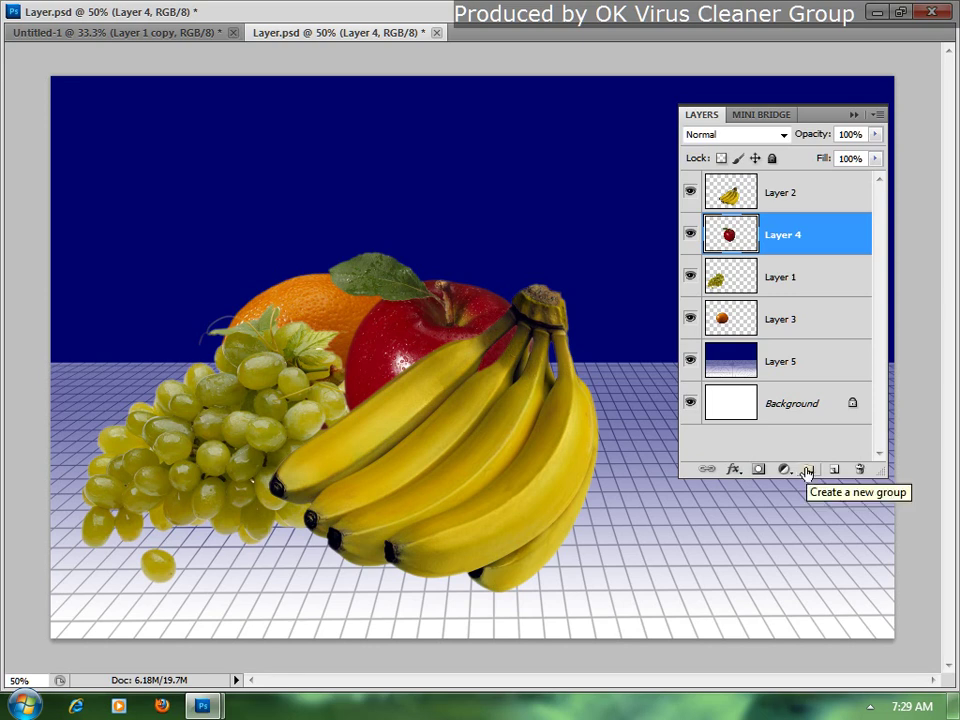
- Create Group 1 and drag Layer 4 (apple) and Layer 3 (orange) into it
{"action": "left_click", "coordinate": [808, 471]}
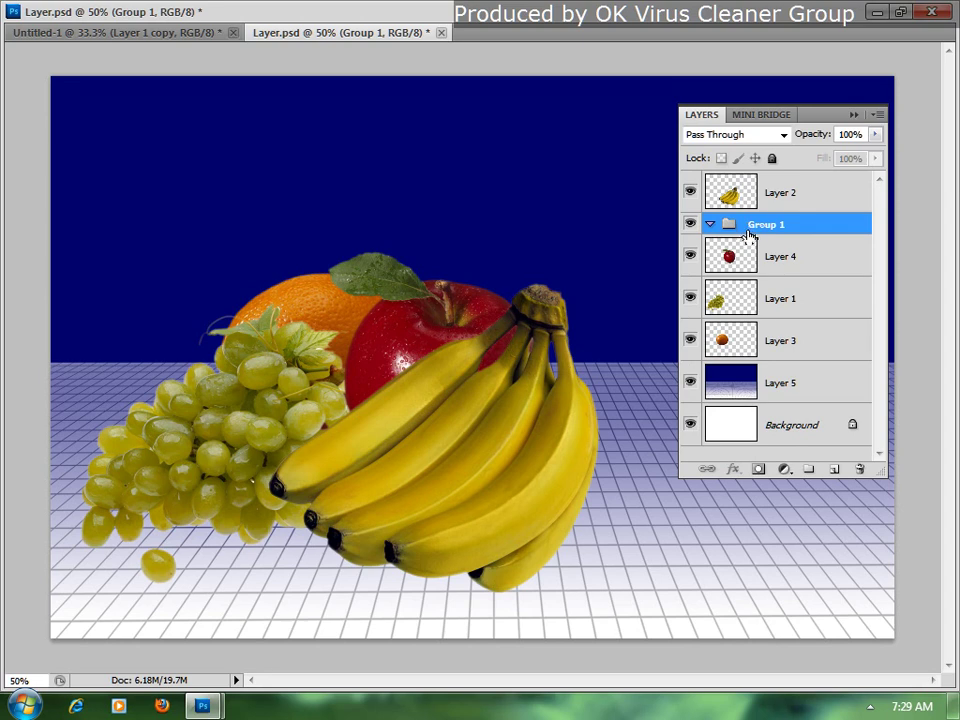
{"action": "left_click", "coordinate": [775, 260]}
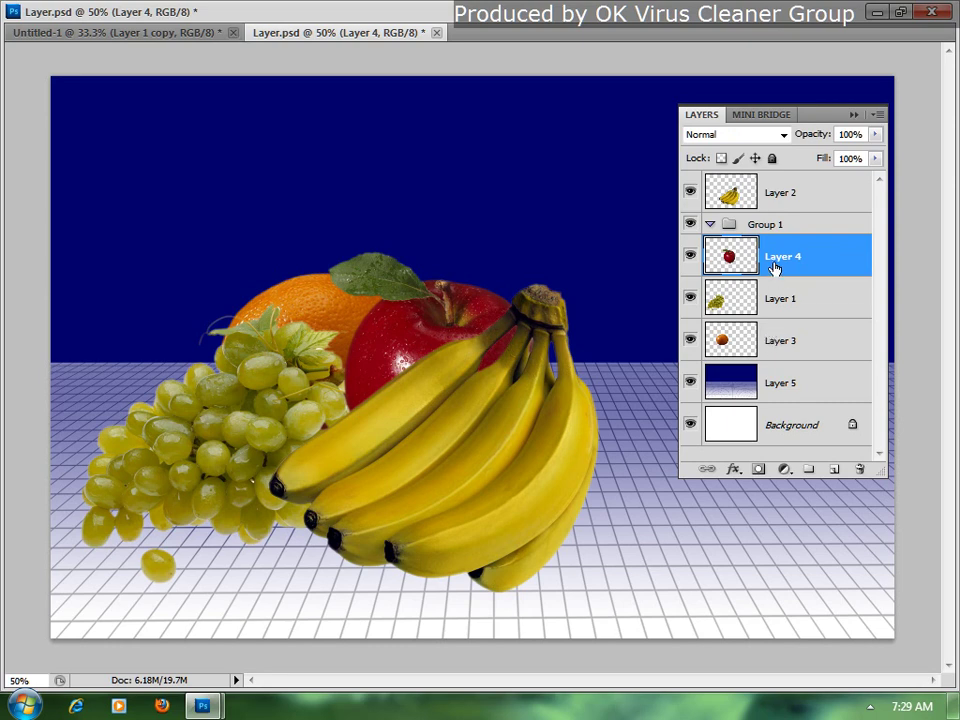
{"action": "left_click_drag", "start_coordinate": [770, 259], "coordinate": [782, 228]}
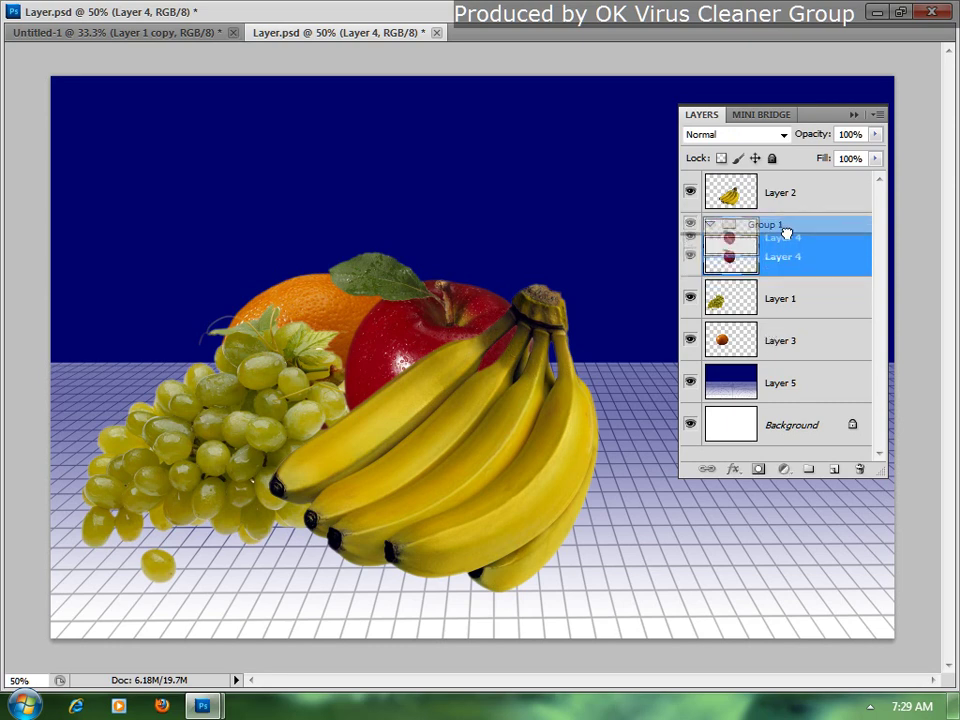
{"action": "left_click", "coordinate": [780, 340]}
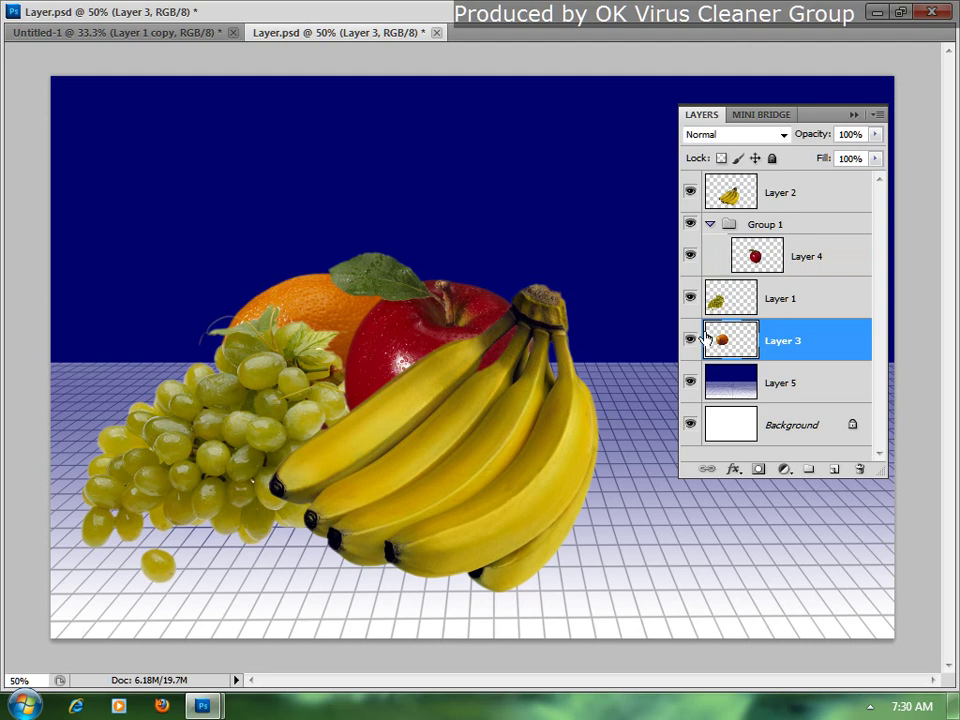
{"action": "left_click_drag", "start_coordinate": [748, 345], "coordinate": [800, 275]}
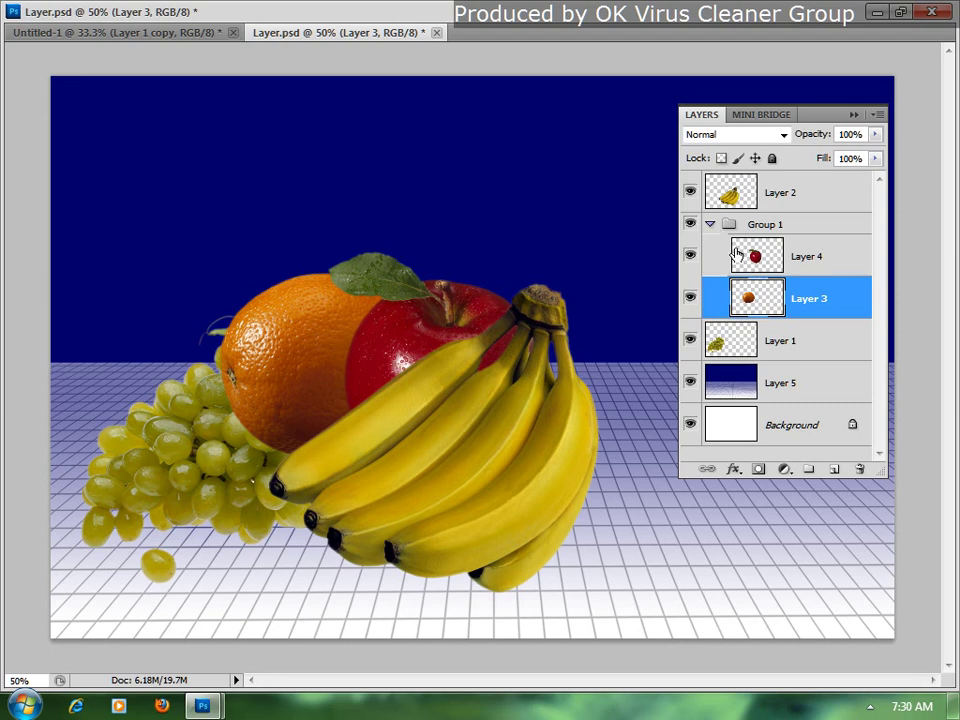
- Collapse Group 1 and drag the orange and apple slightly right on the canvas
{"action": "left_click", "coordinate": [711, 225]}
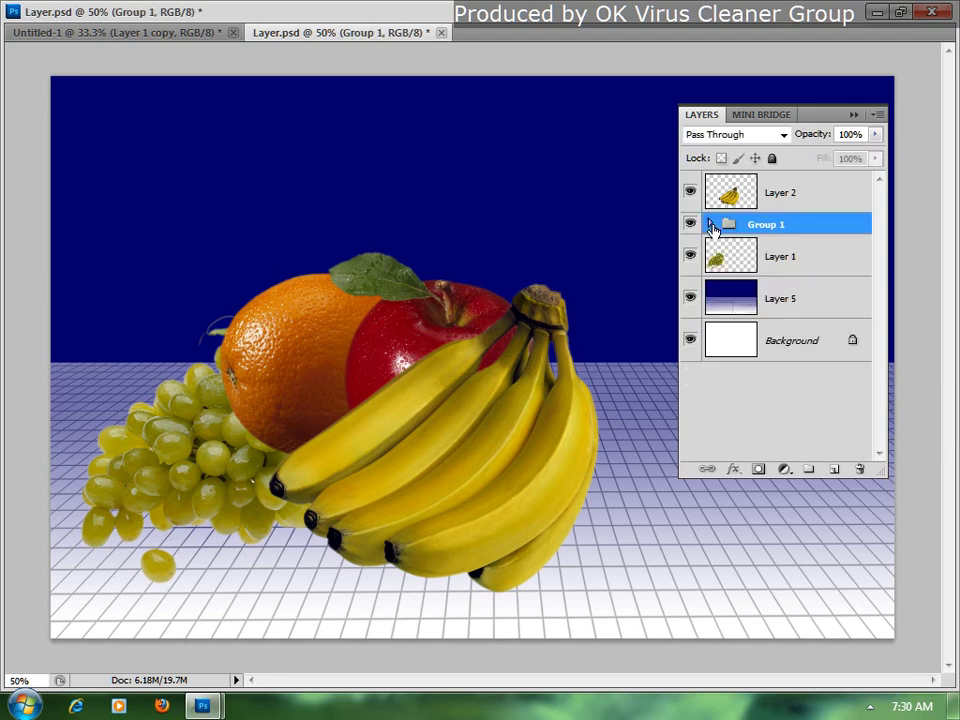
{"action": "left_click", "coordinate": [711, 225]}
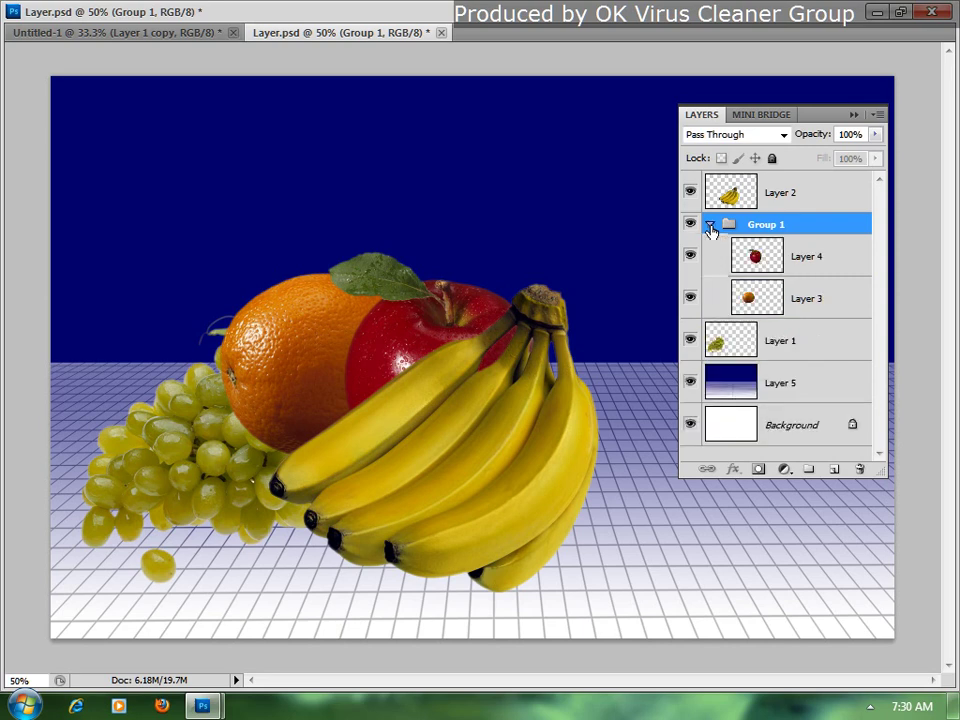
{"action": "left_click", "coordinate": [711, 225]}
{"action": "left_click", "coordinate": [711, 225]}
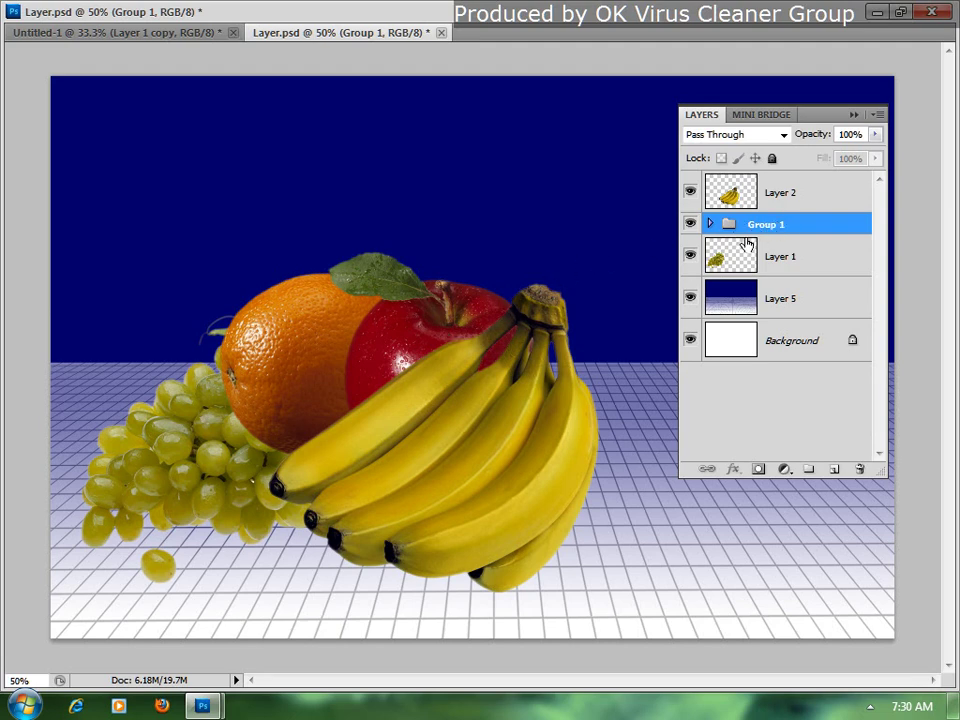
{"action": "mouse_move", "coordinate": [420, 320]}
{"action": "left_mouse_down"}
{"action": "mouse_move", "coordinate": [555, 455]}
{"action": "mouse_move", "coordinate": [573, 355]}
{"action": "mouse_move", "coordinate": [500, 315]}
{"action": "left_mouse_up"}
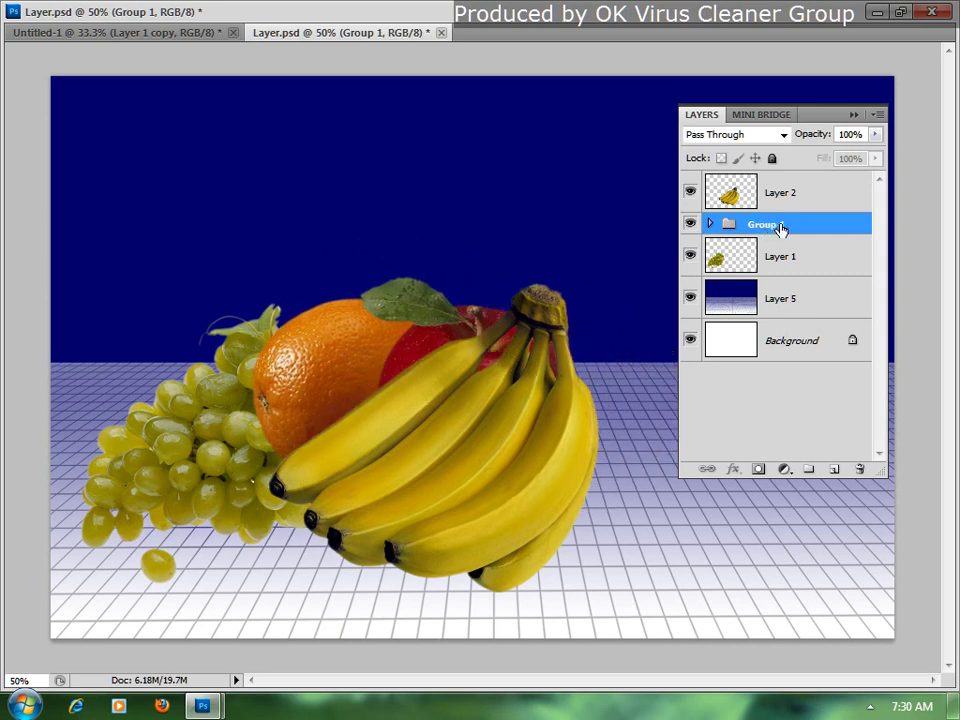
- Restack Group 1 so it sits below the grapes layer, ending on the bananas layer
{"action": "left_click_drag", "start_coordinate": [781, 227], "coordinate": [781, 264]}
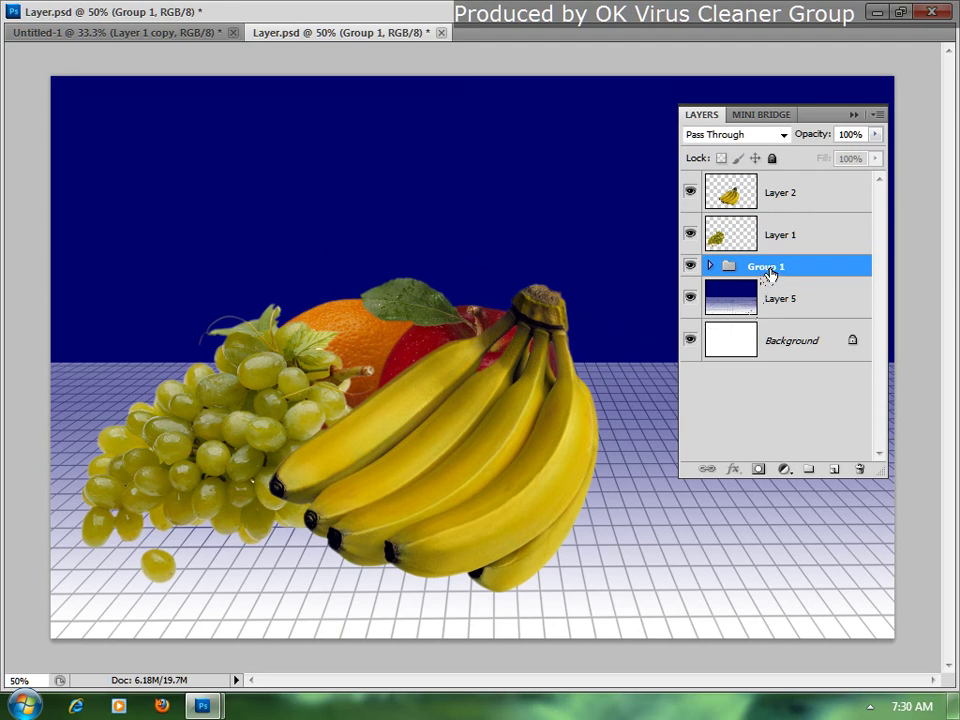
{"action": "left_click_drag", "start_coordinate": [770, 268], "coordinate": [790, 185]}
{"action": "mouse_move", "coordinate": [485, 392]}
{"action": "left_mouse_down"}
{"action": "mouse_move", "coordinate": [455, 466]}
{"action": "mouse_move", "coordinate": [500, 400]}
{"action": "left_mouse_up"}
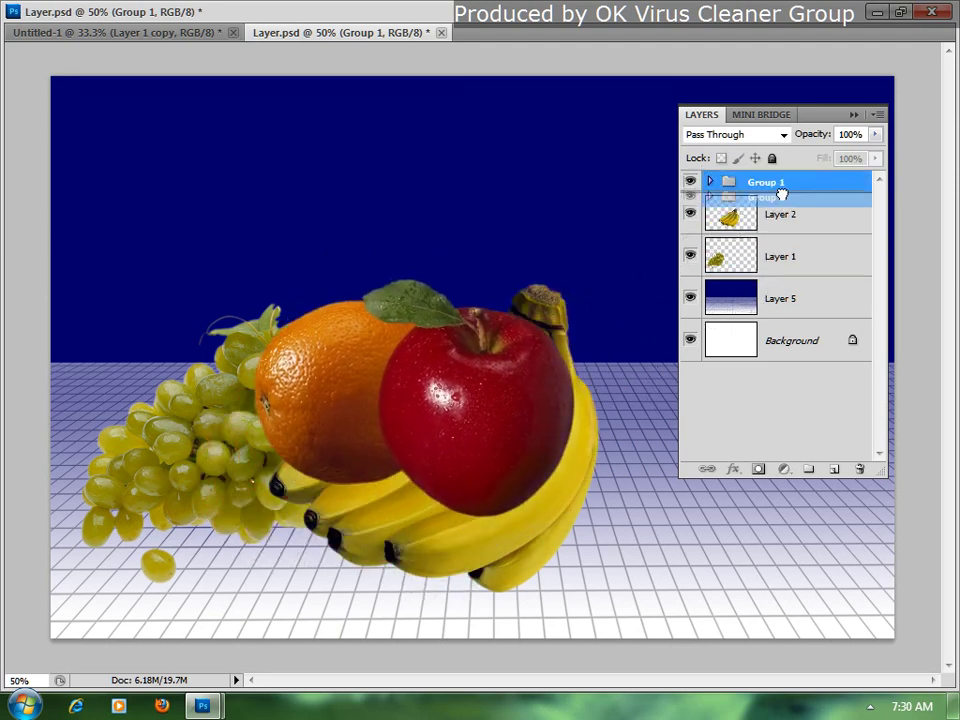
{"action": "left_click_drag", "start_coordinate": [782, 185], "coordinate": [777, 268]}
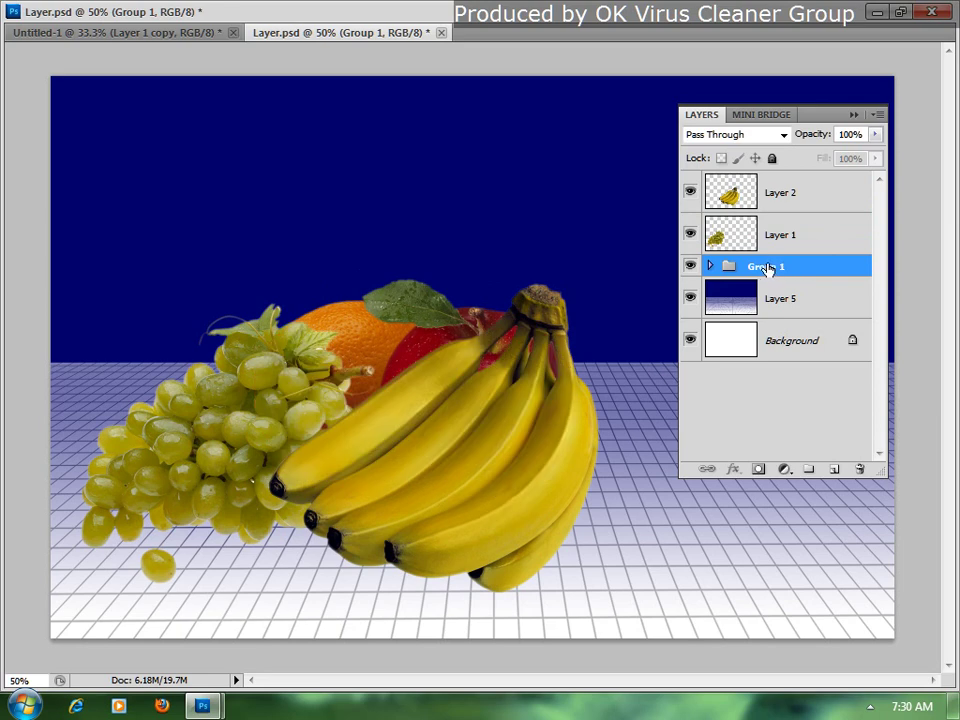
{"action": "left_click", "coordinate": [782, 192]}
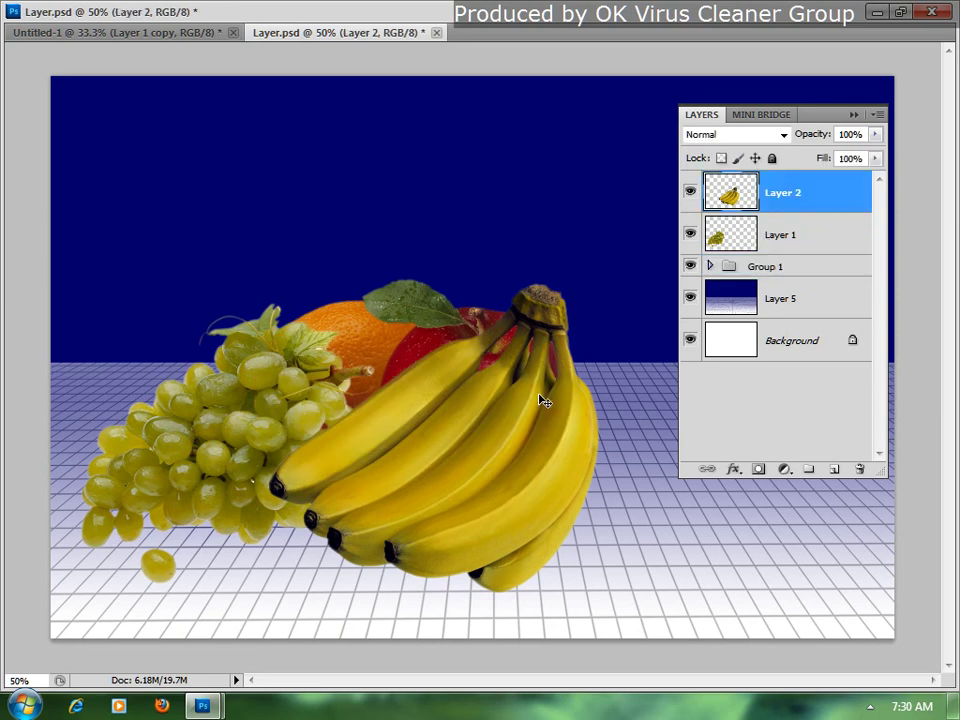
- Drag the bananas slightly right and expand Group 1 to show its layers
{"action": "left_click_drag", "start_coordinate": [545, 395], "coordinate": [592, 393]}
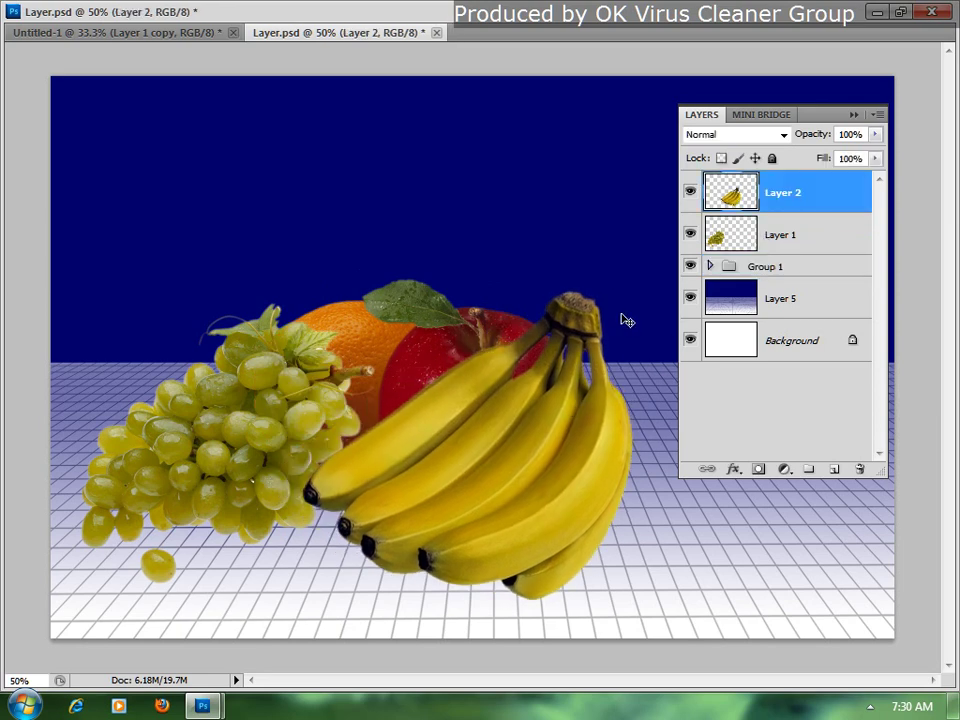
{"action": "left_click", "coordinate": [710, 266]}
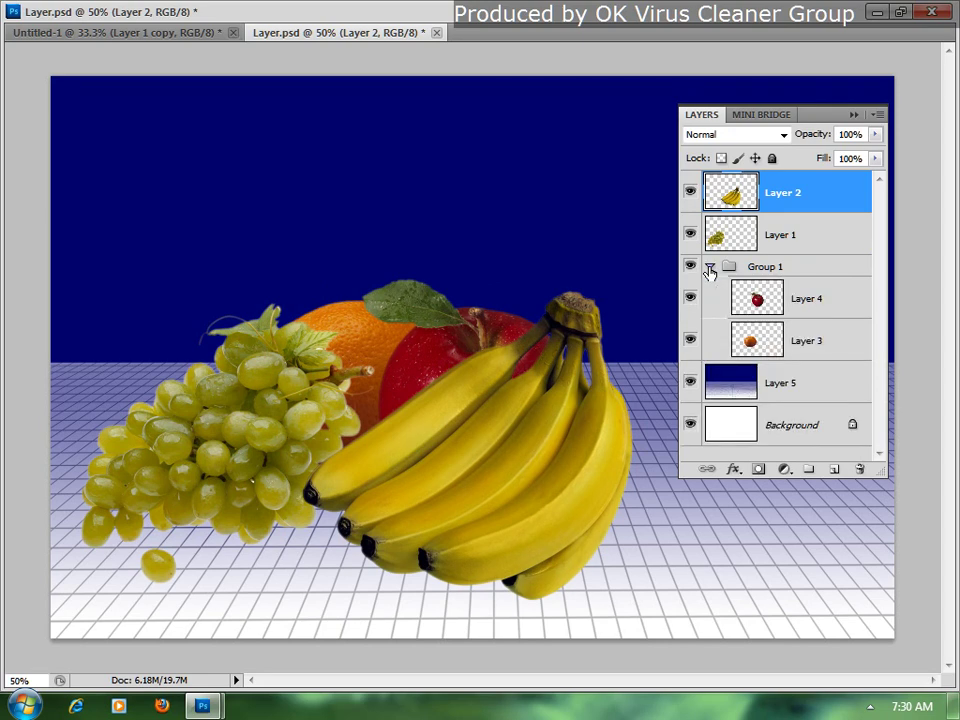
{"action": "left_click", "coordinate": [782, 234]}
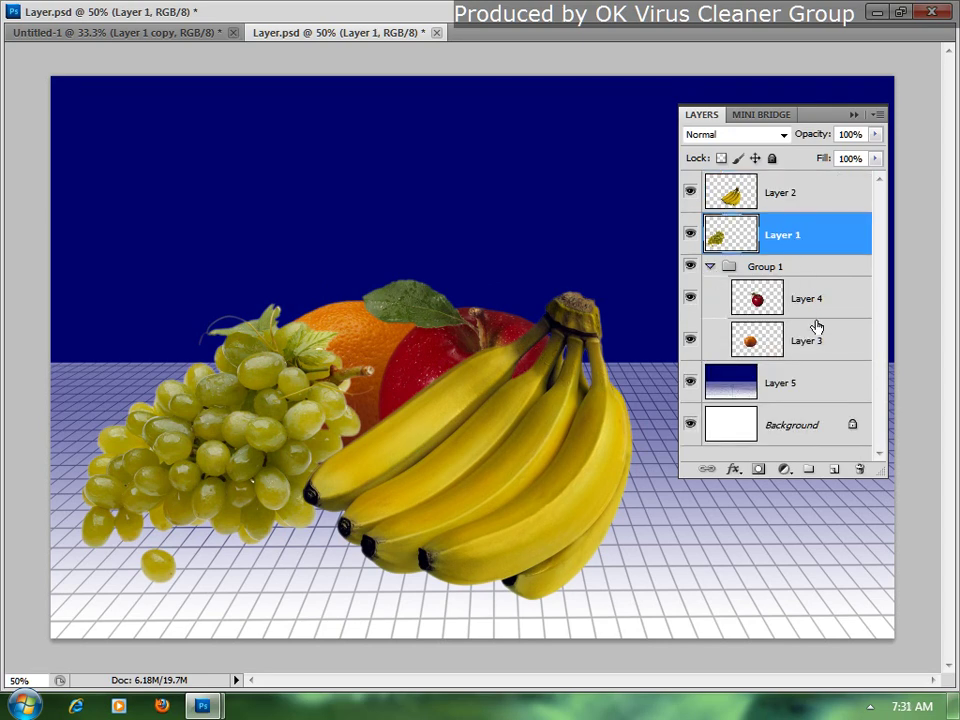
{"action": "left_click", "coordinate": [806, 298]}
{"action": "left_click", "coordinate": [806, 340]}
{"action": "left_click", "coordinate": [798, 236]}
{"action": "left_click", "coordinate": [805, 192]}
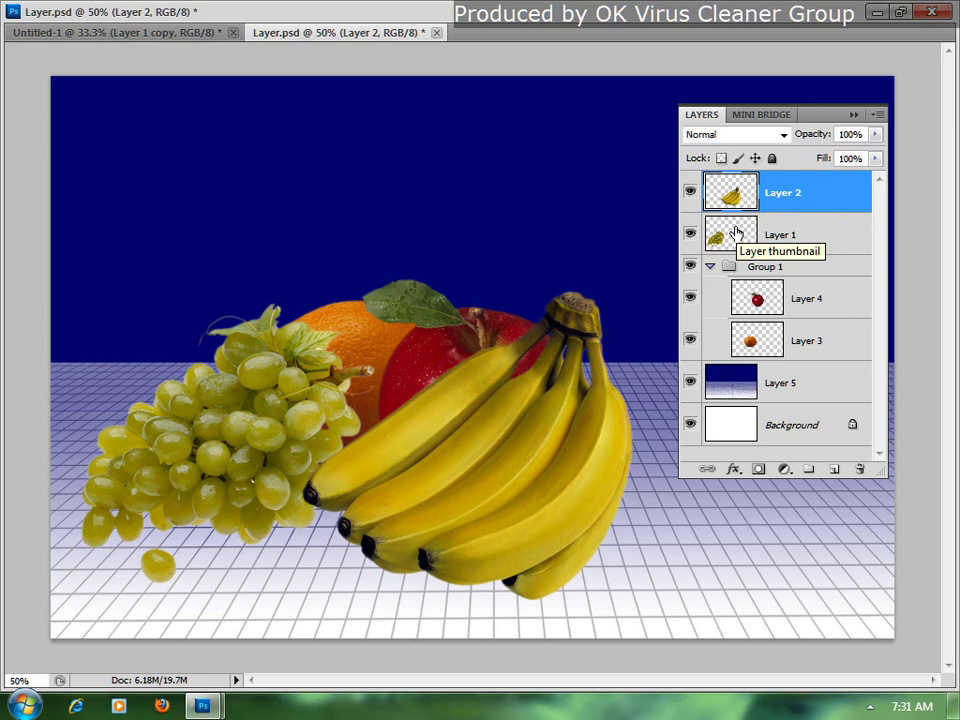
- Check the grapes, apple and orange layers, ending on the bananas layer
{"action": "left_click", "coordinate": [795, 234]}
{"action": "left_click", "coordinate": [815, 298]}
{"action": "left_click", "coordinate": [818, 343]}
{"action": "left_click", "coordinate": [811, 205]}
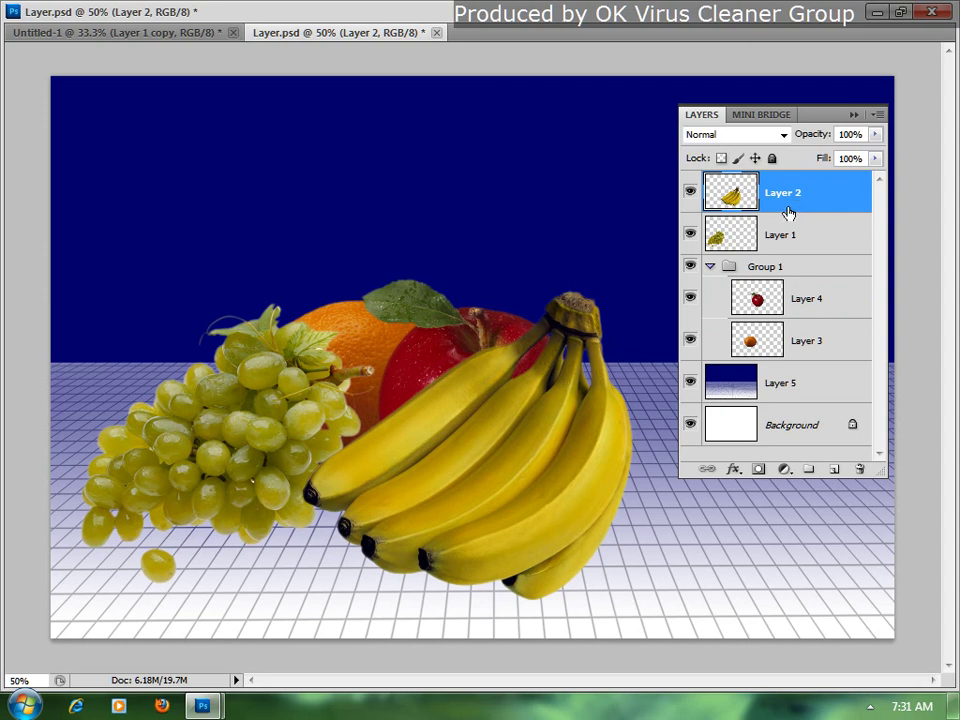
- Rename Layer 2 to 'banana' with a Yellow colour tag in Layer Properties
{"action": "right_click", "coordinate": [781, 196]}
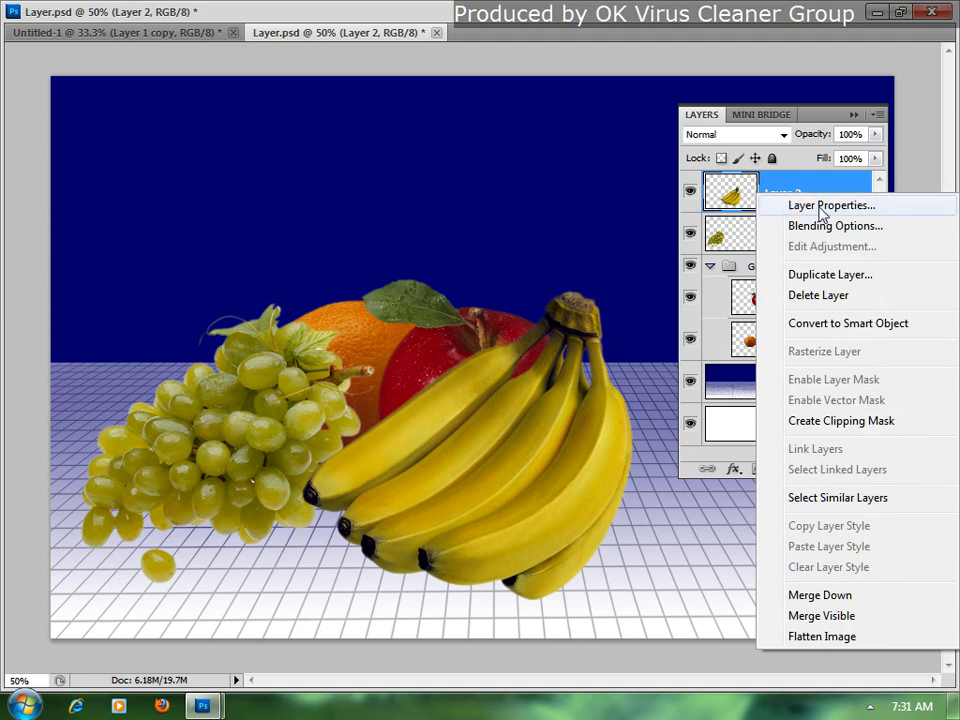
{"action": "left_click", "coordinate": [823, 207]}
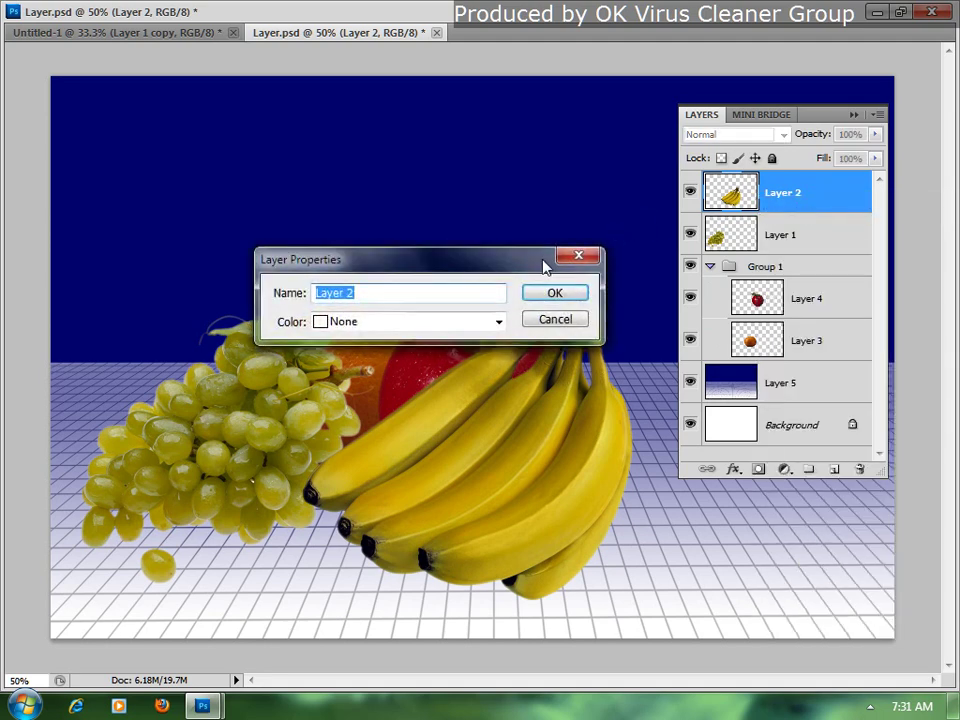
{"action": "left_click_drag", "start_coordinate": [480, 258], "coordinate": [578, 472]}
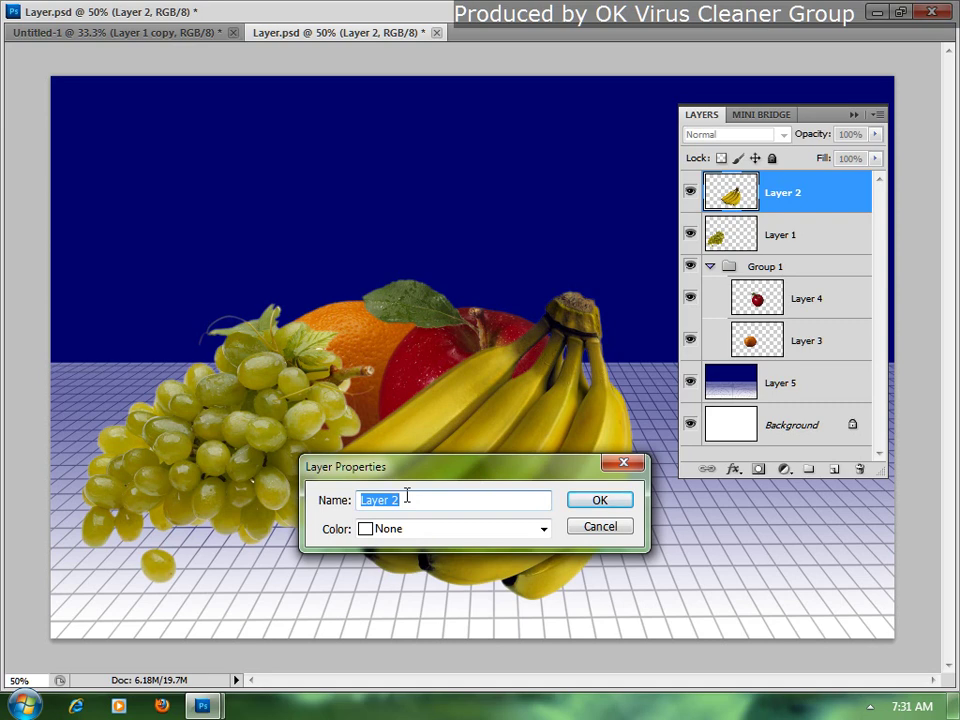
{"action": "type", "text": "ba"}
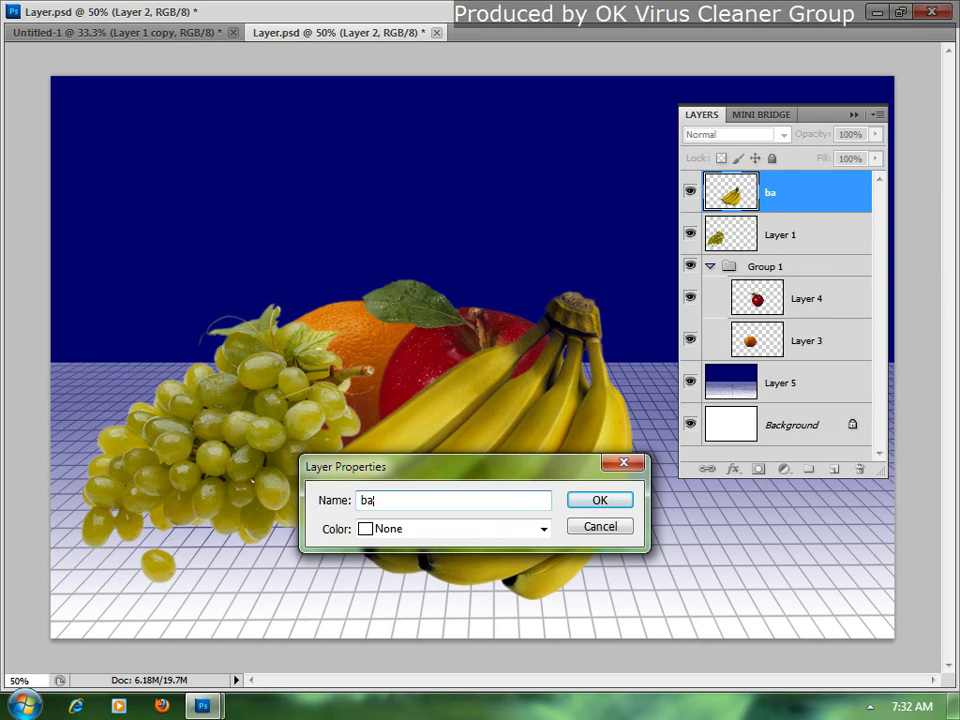
{"action": "type", "text": "nana"}
{"action": "left_click", "coordinate": [543, 529]}
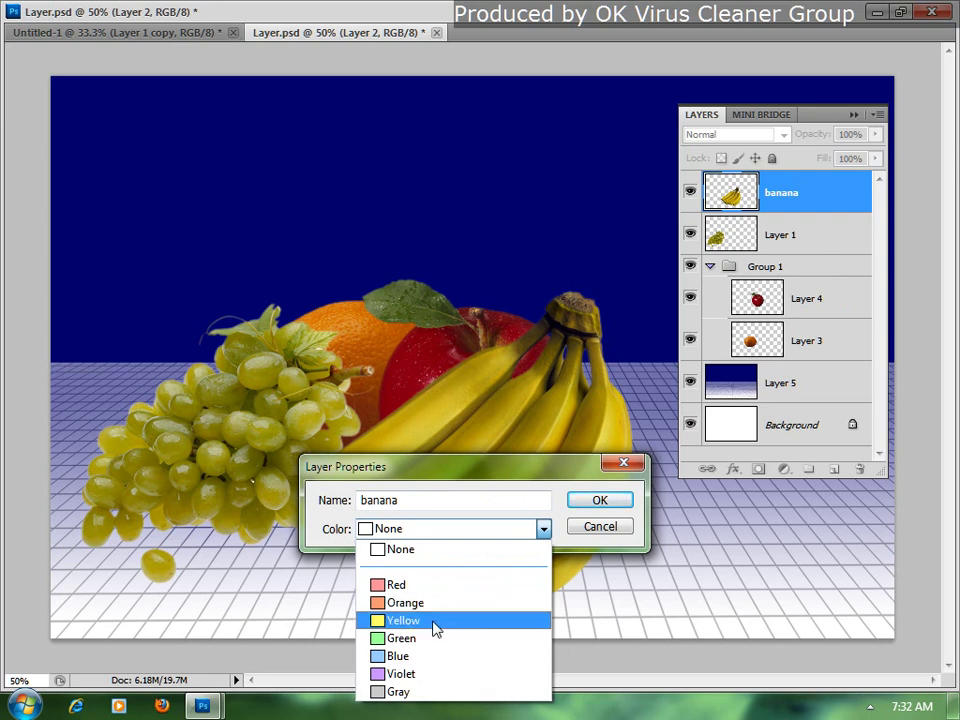
{"action": "left_click", "coordinate": [436, 621]}
{"action": "left_click", "coordinate": [600, 500]}
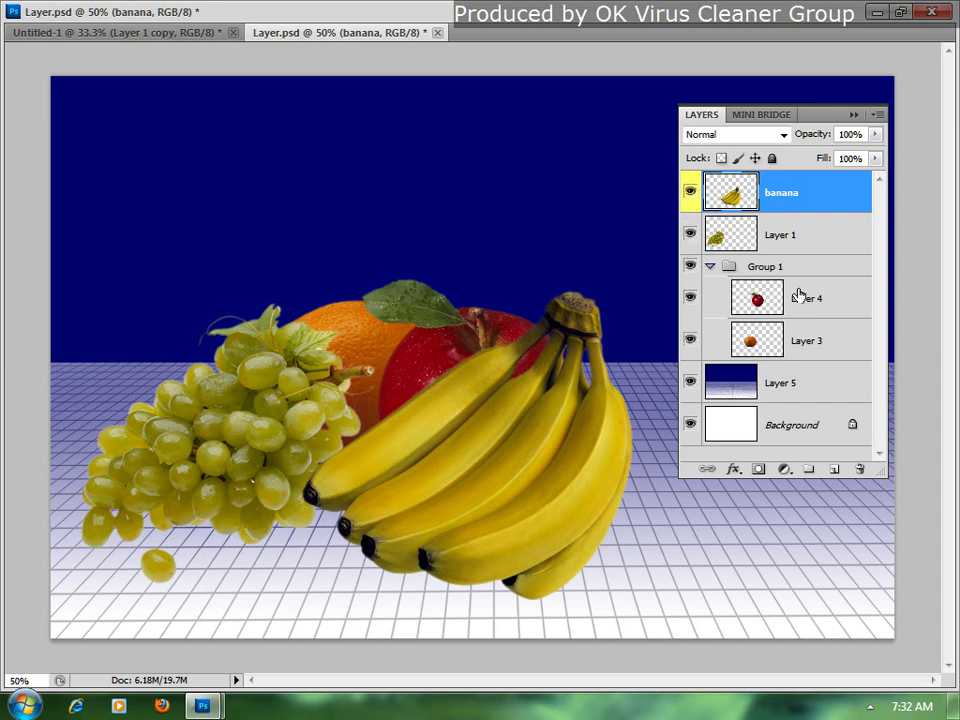
{"action": "left_click", "coordinate": [820, 298]}
{"action": "left_click", "coordinate": [800, 192]}
- Rename Layer 1 to 'grape' with a Green colour label in Layer Properties
{"action": "left_click", "coordinate": [790, 236]}
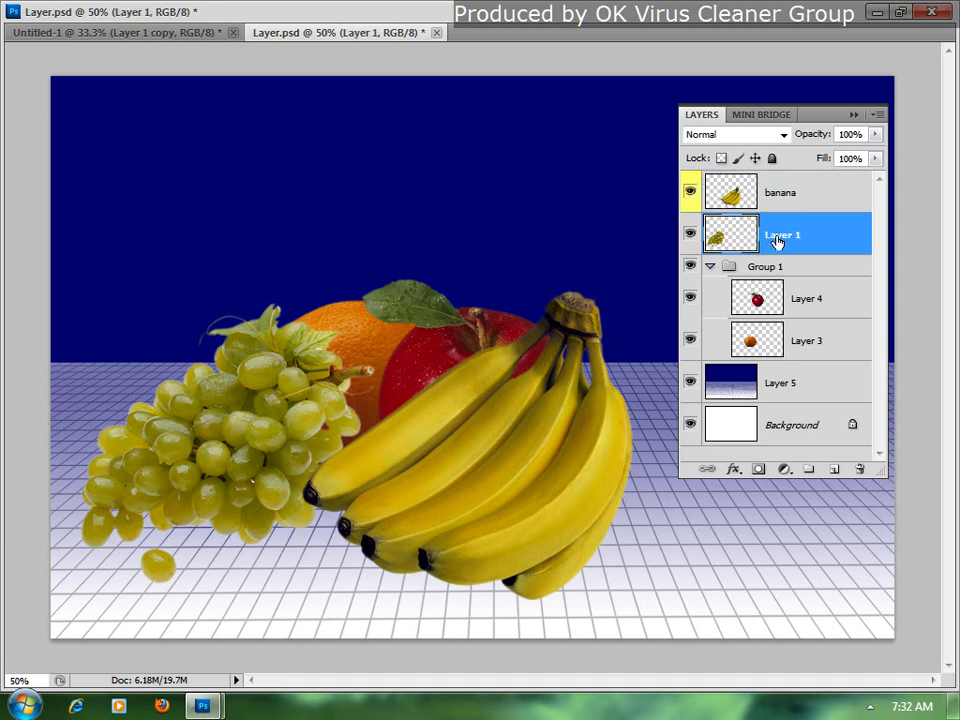
{"action": "right_click", "coordinate": [778, 240]}
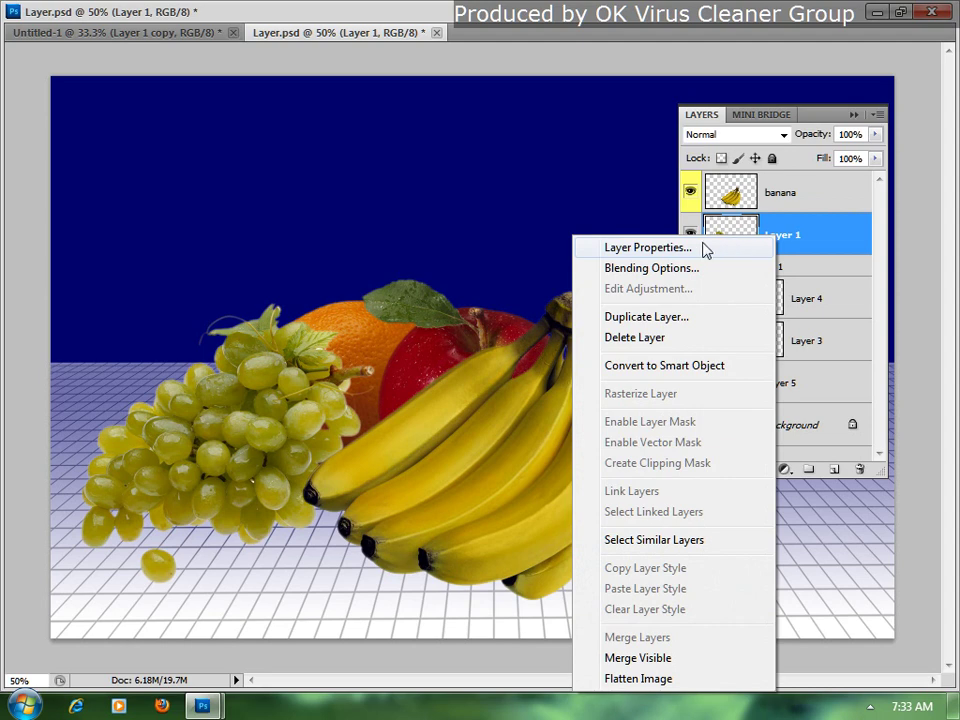
{"action": "left_click", "coordinate": [669, 249]}
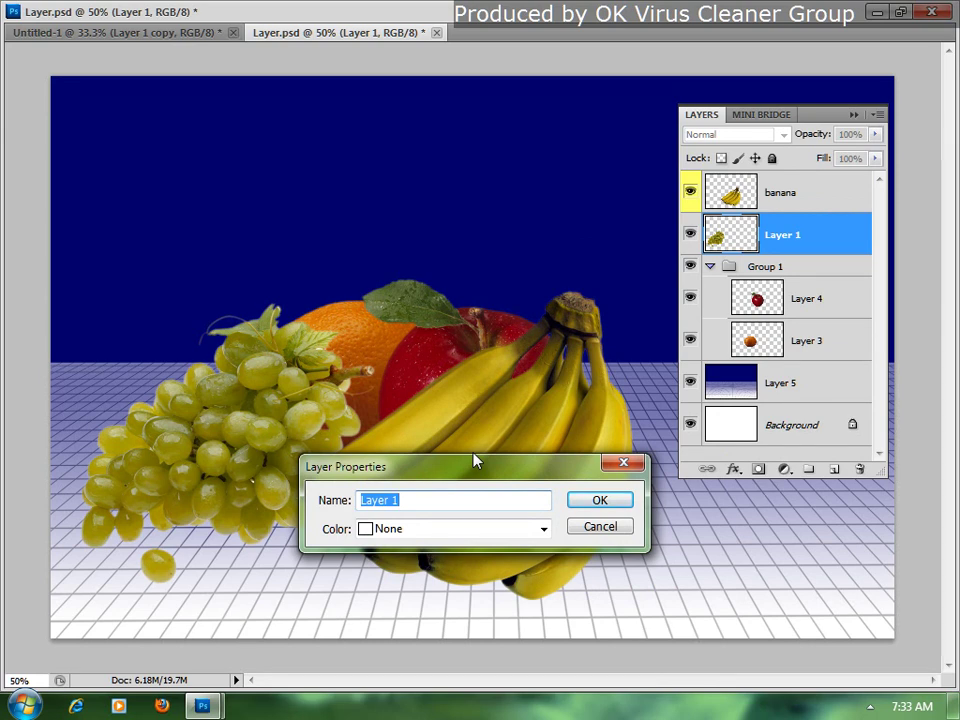
{"action": "type", "text": "gra"}
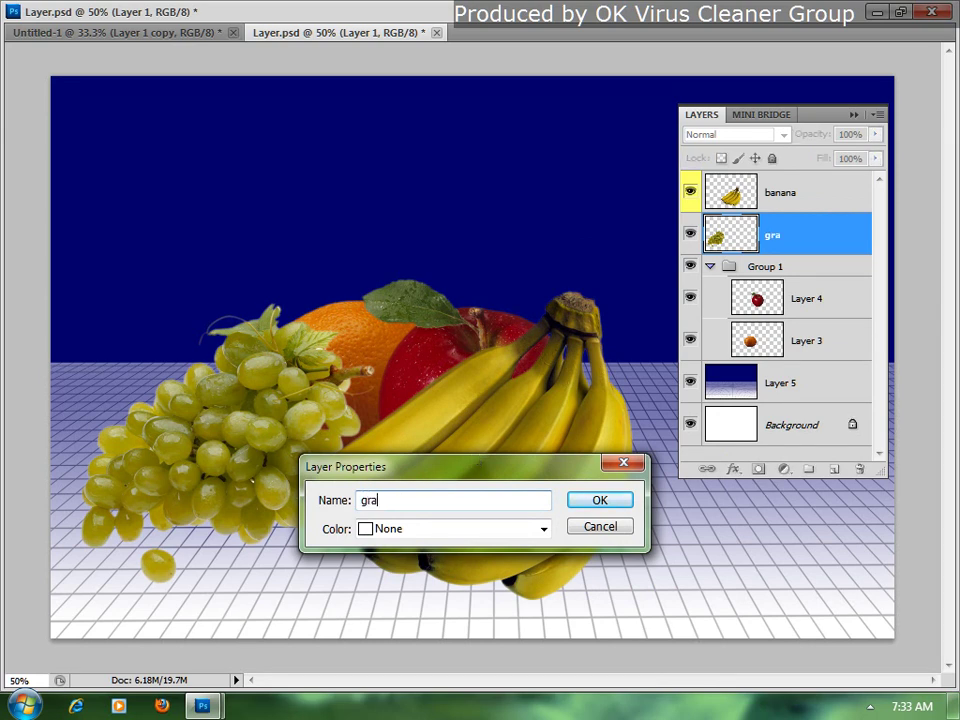
{"action": "type", "text": "p"}
{"action": "key", "text": "BackSpace"}
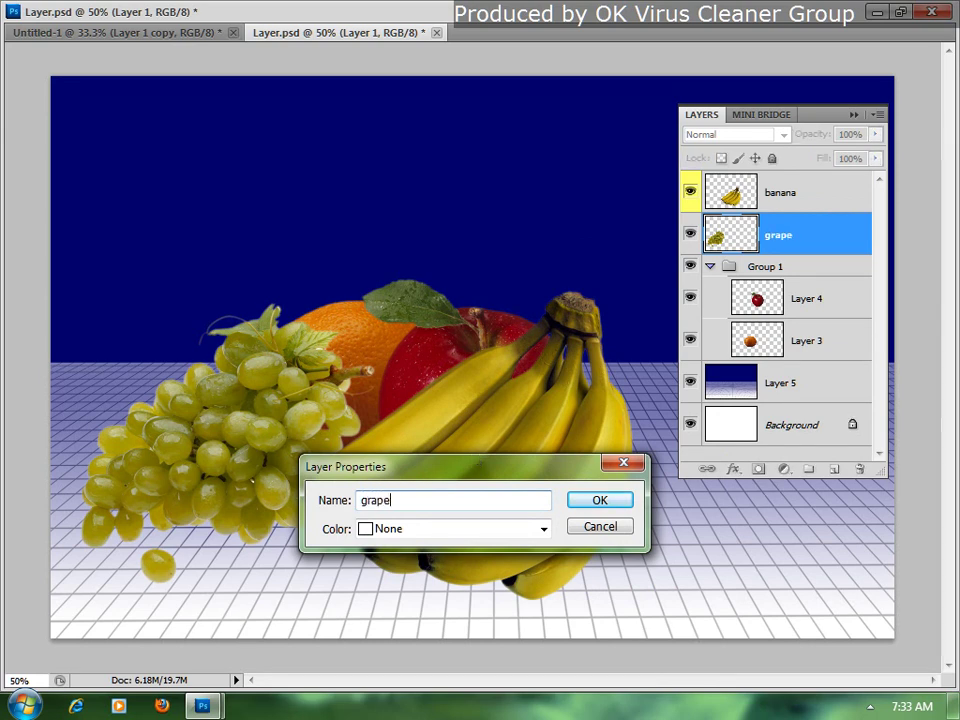
{"action": "left_click", "coordinate": [510, 528]}
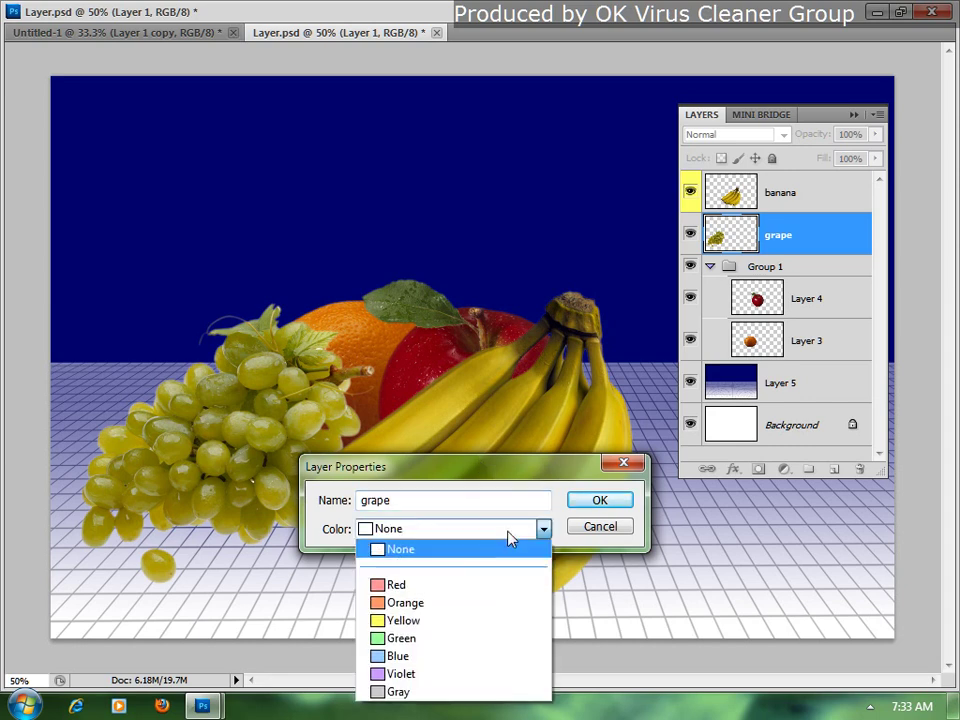
{"action": "left_click", "coordinate": [430, 638]}
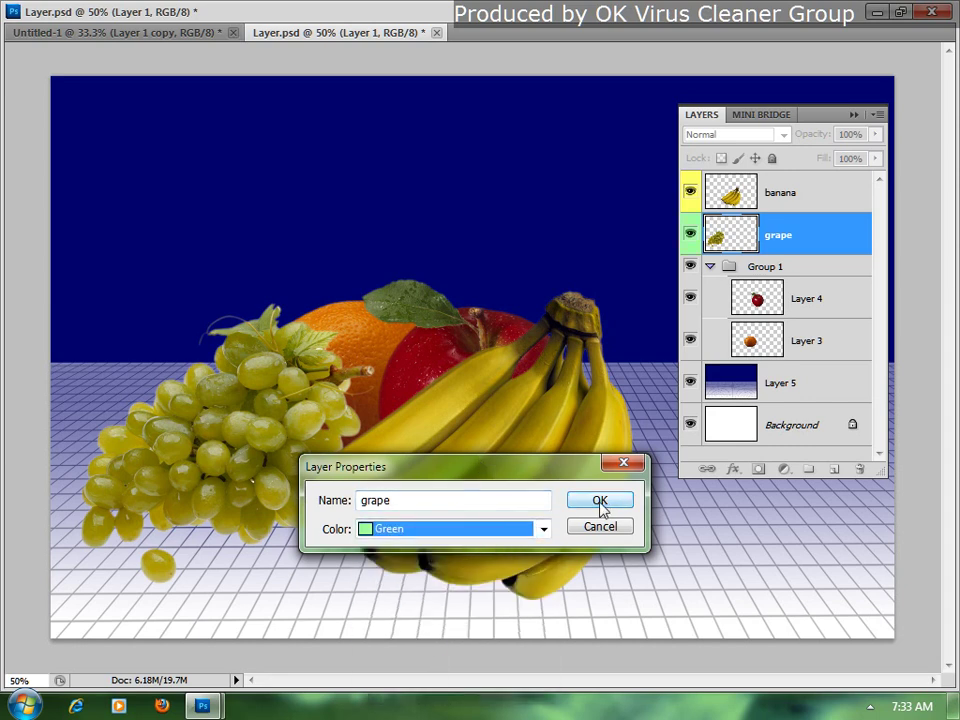
{"action": "left_click", "coordinate": [600, 500]}
- Set Layer 4's properties to name 'apple' with the Red colour label
{"action": "left_click", "coordinate": [812, 300]}
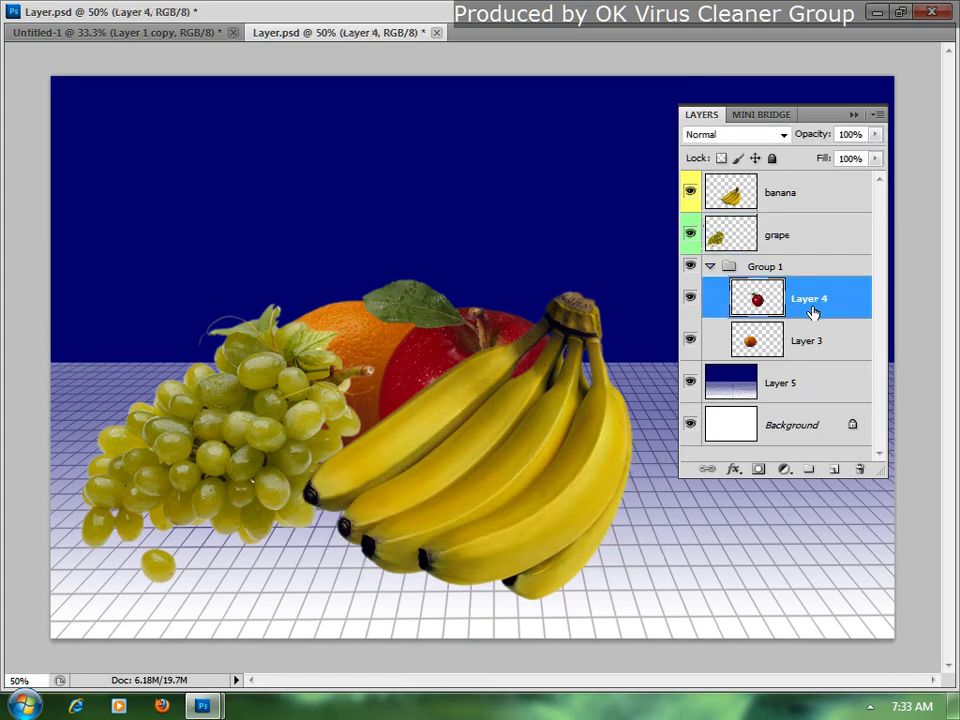
{"action": "right_click", "coordinate": [812, 312]}
{"action": "left_click", "coordinate": [700, 247]}
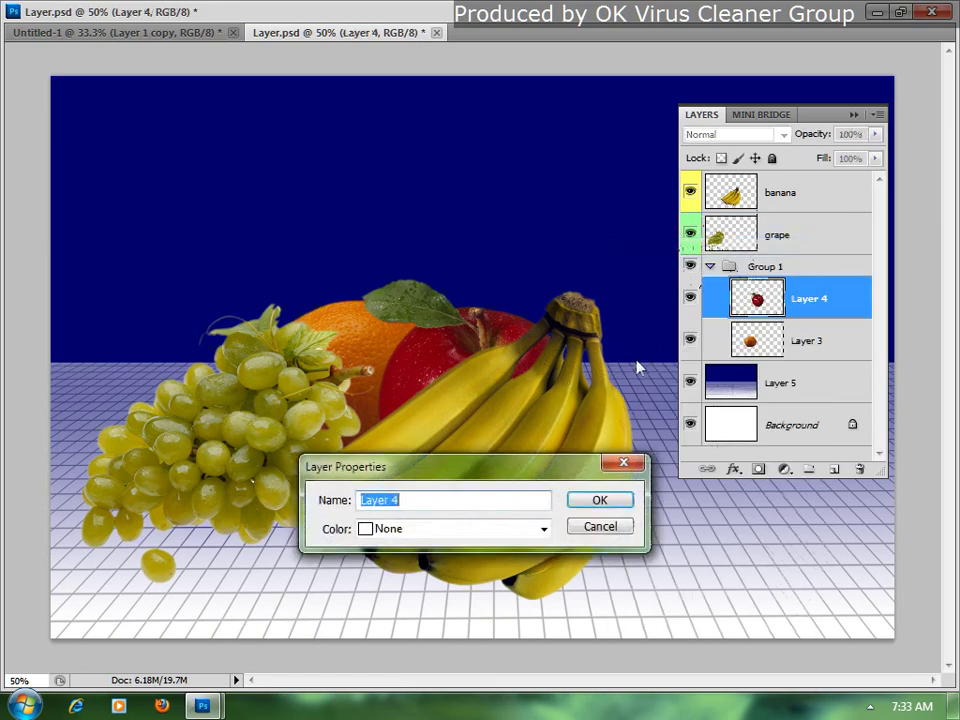
{"action": "left_click_drag", "start_coordinate": [559, 470], "coordinate": [669, 502]}
{"action": "type", "text": "a"}
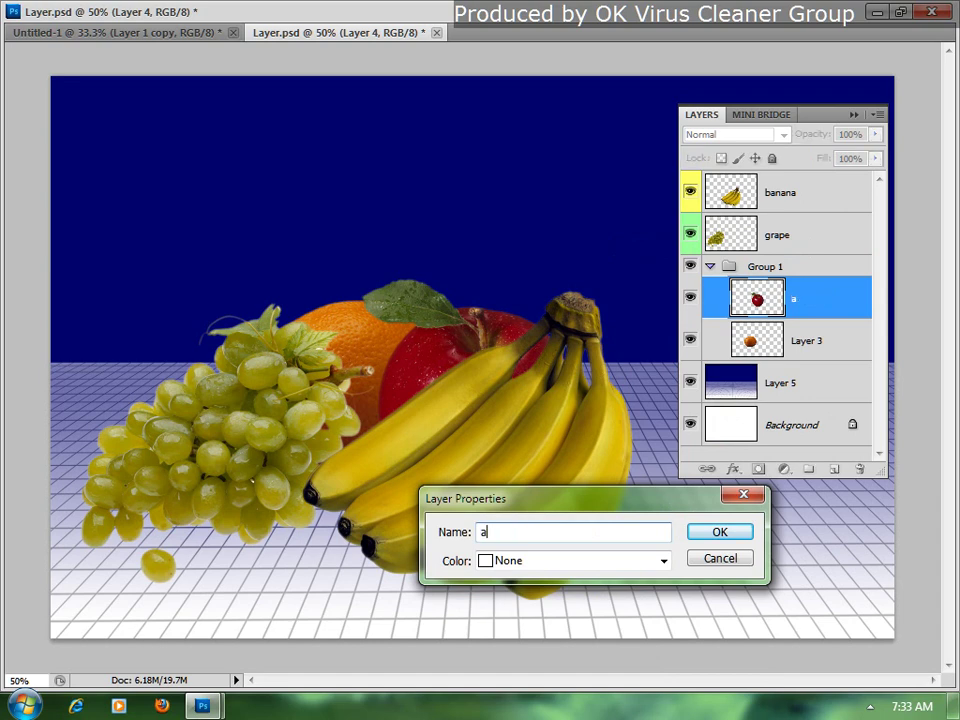
{"action": "type", "text": "pple"}
{"action": "left_click", "coordinate": [567, 562]}
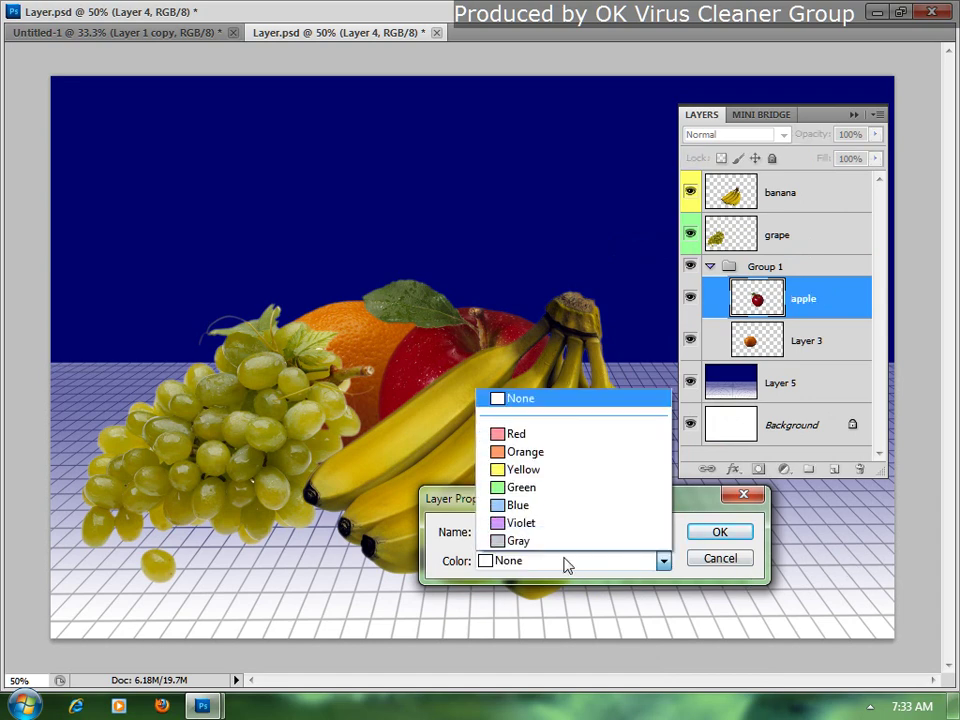
{"action": "left_click", "coordinate": [516, 434]}
{"action": "left_click", "coordinate": [716, 531]}
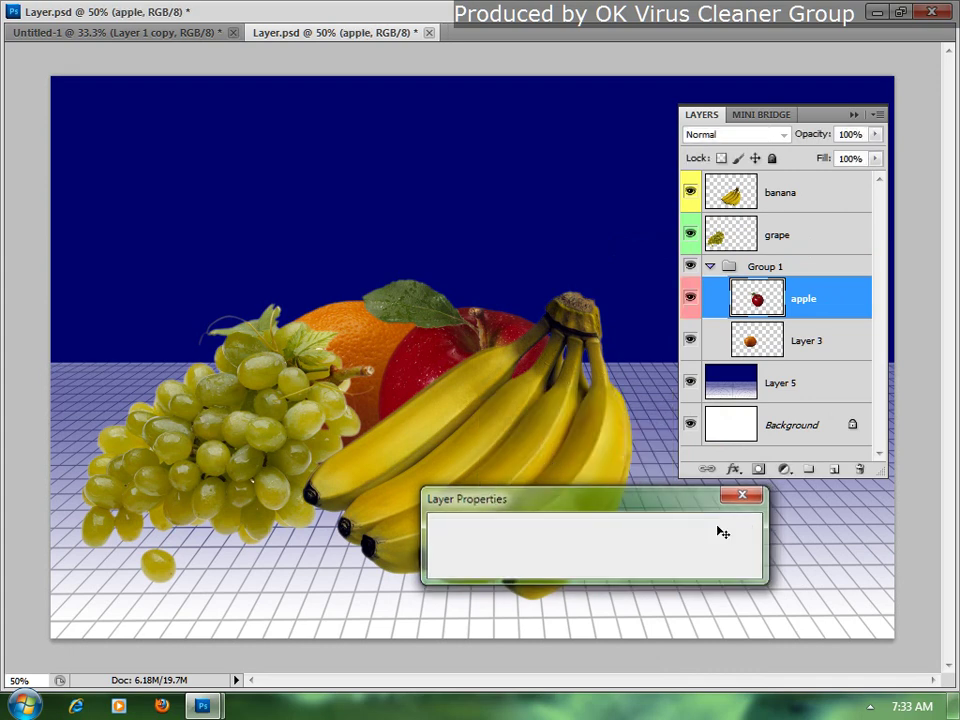
{"action": "left_click", "coordinate": [810, 341]}
- Set Layer 3's properties to name 'Orange' with the Orange colour label
{"action": "right_click", "coordinate": [815, 343]}
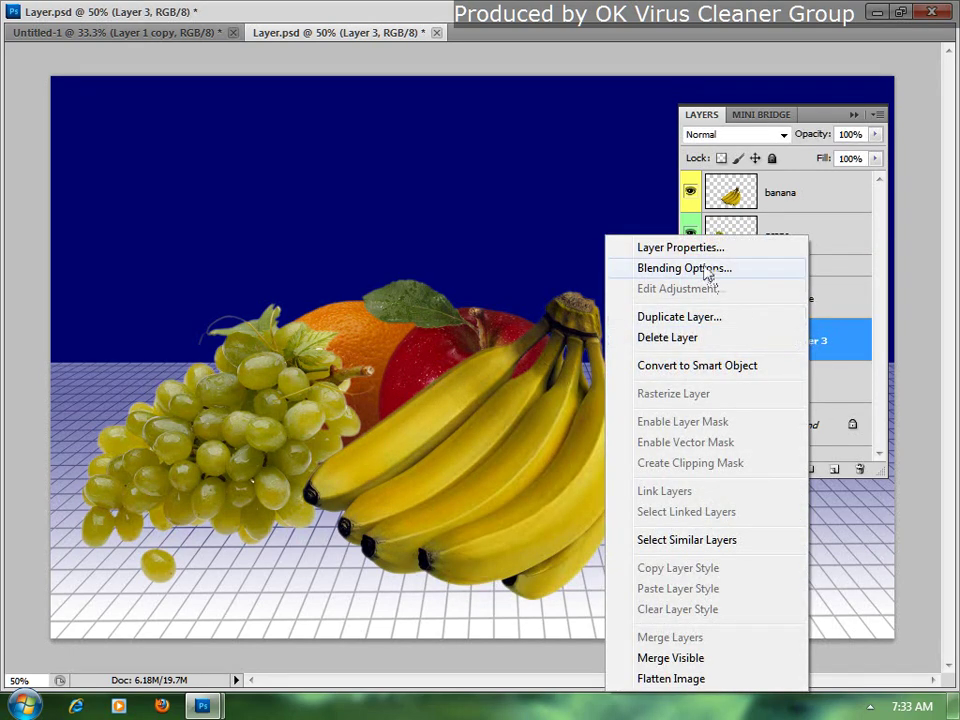
{"action": "left_click", "coordinate": [680, 247]}
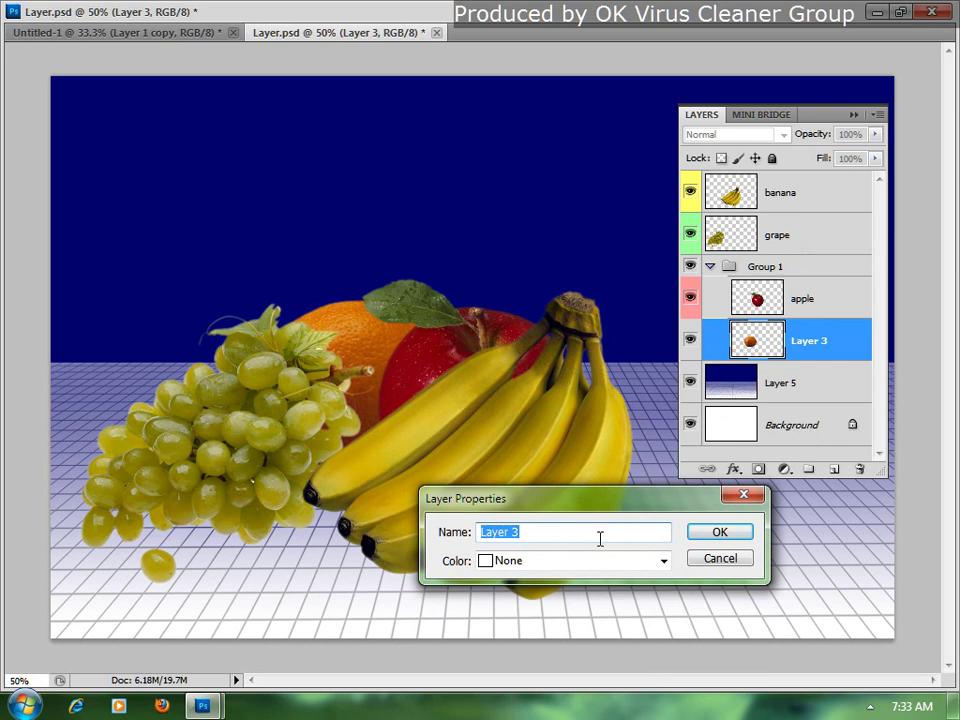
{"action": "type", "text": "O"}
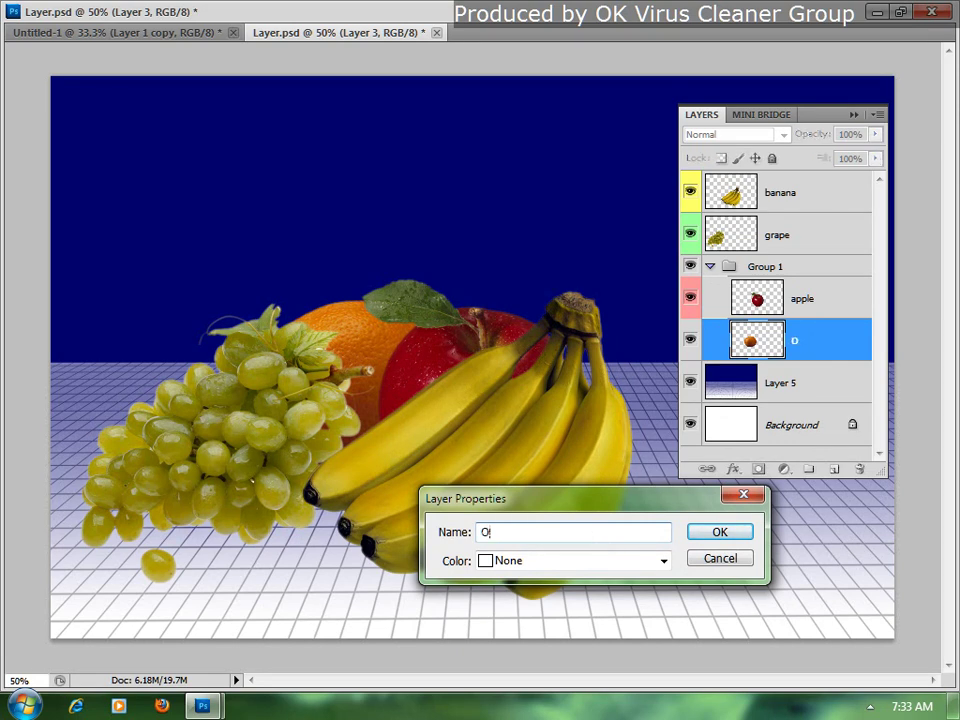
{"action": "type", "text": "range"}
{"action": "left_click", "coordinate": [663, 560]}
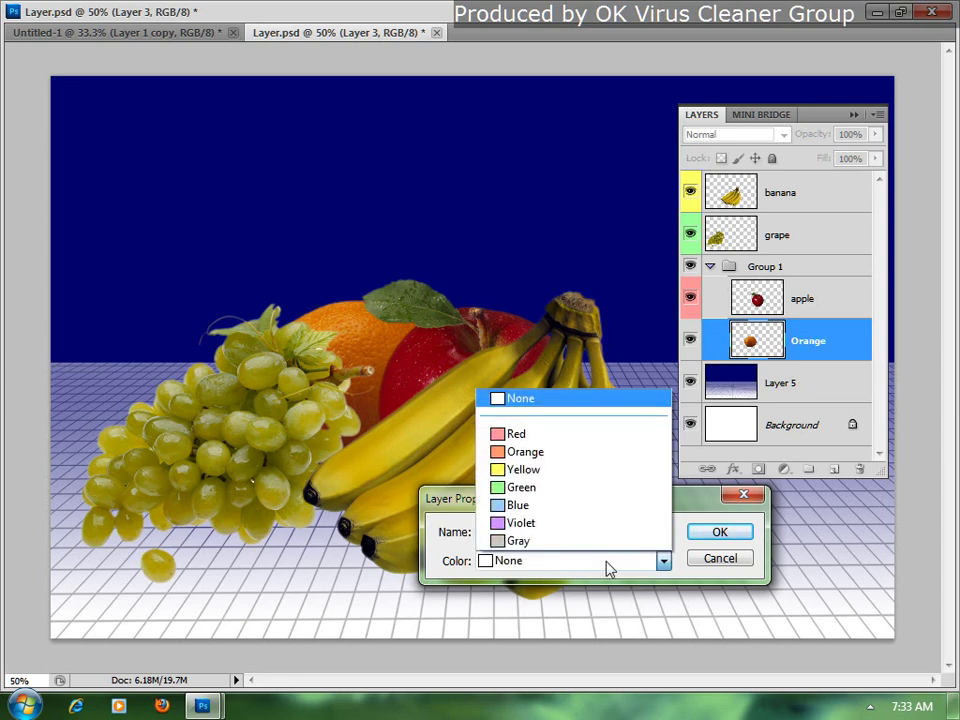
{"action": "left_click", "coordinate": [525, 451]}
{"action": "left_click", "coordinate": [720, 531]}
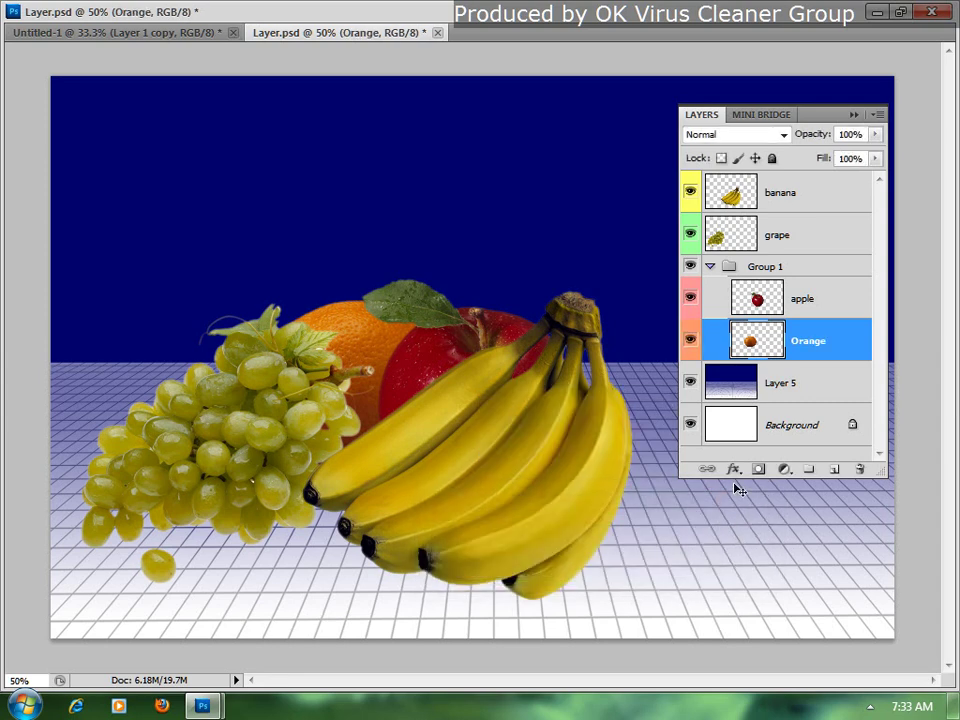
{"action": "left_click", "coordinate": [810, 268]}
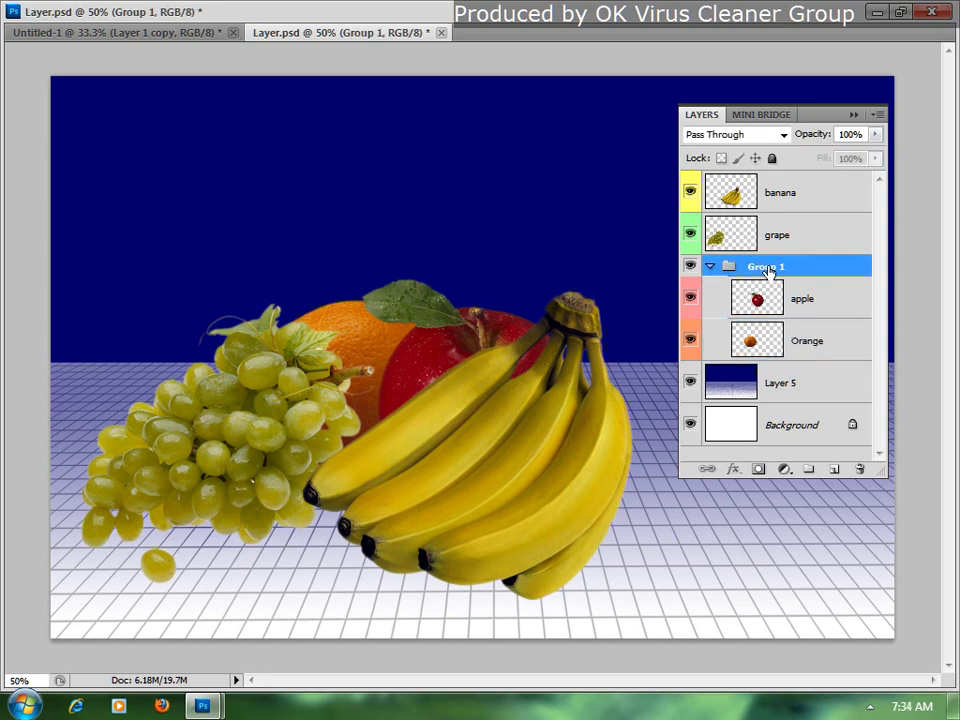
- Set Group 1's properties to name 'Single fruit picture' with the Violet colour label
{"action": "right_click", "coordinate": [770, 270]}
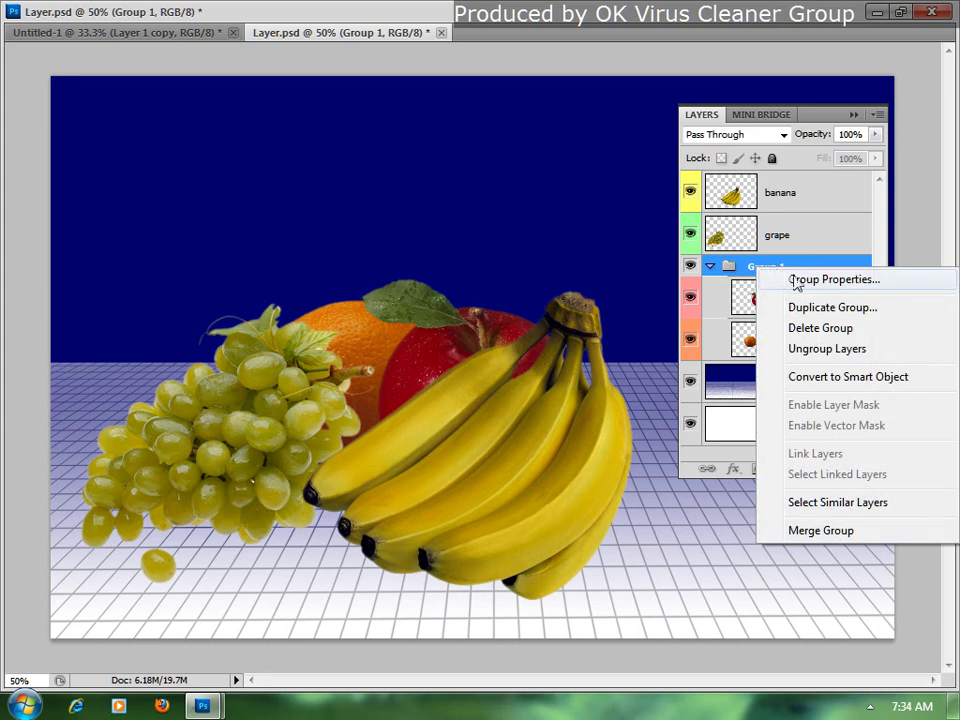
{"action": "left_click", "coordinate": [810, 280]}
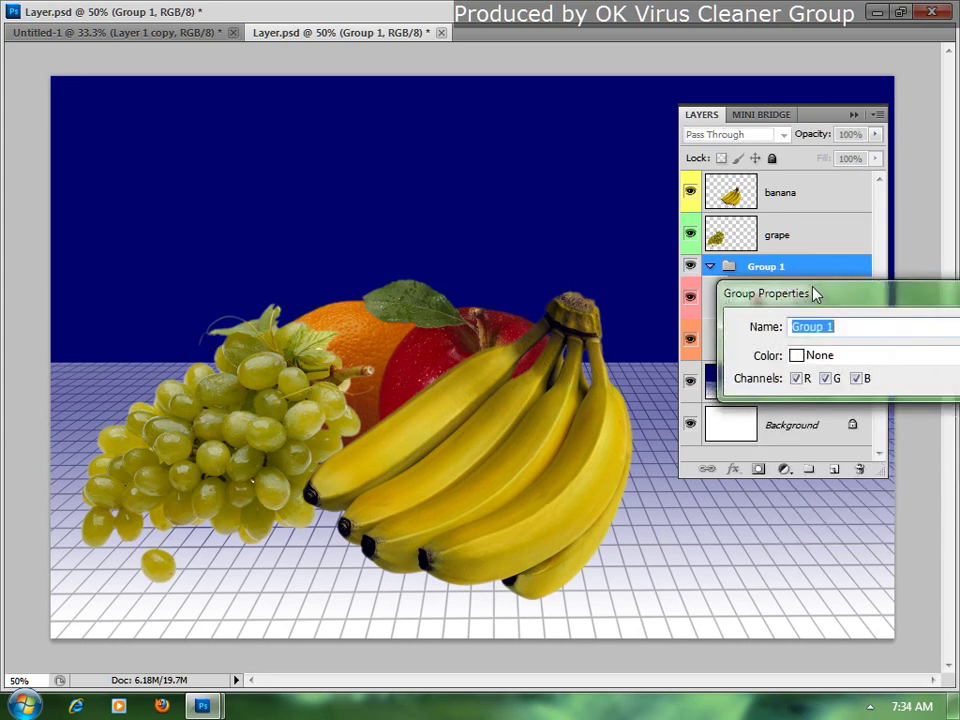
{"action": "left_click_drag", "start_coordinate": [812, 294], "coordinate": [480, 534]}
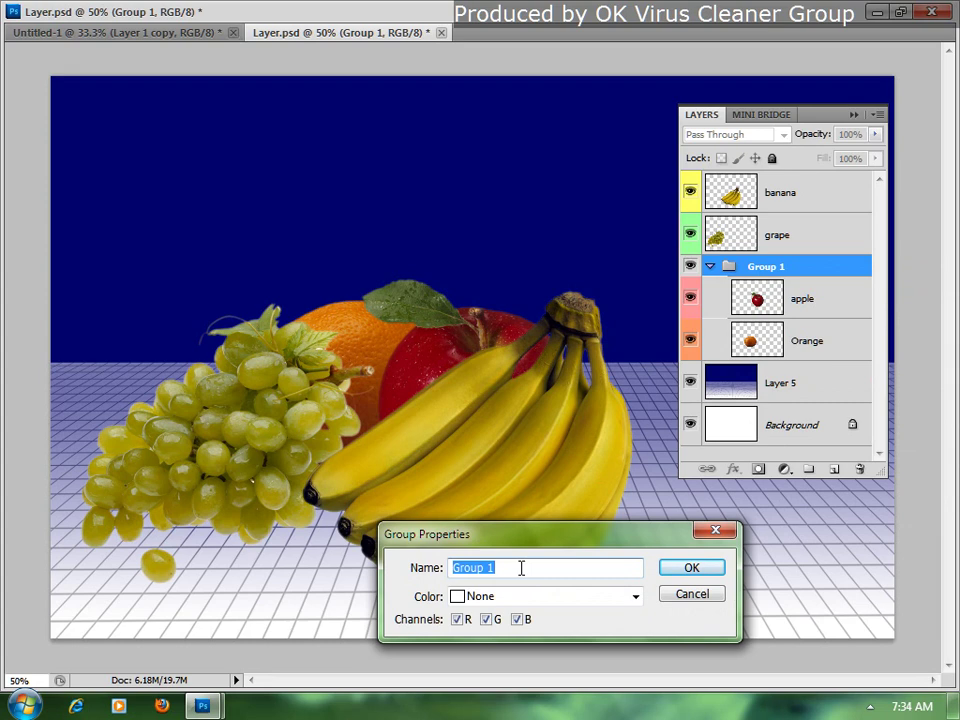
{"action": "type", "text": "Si"}
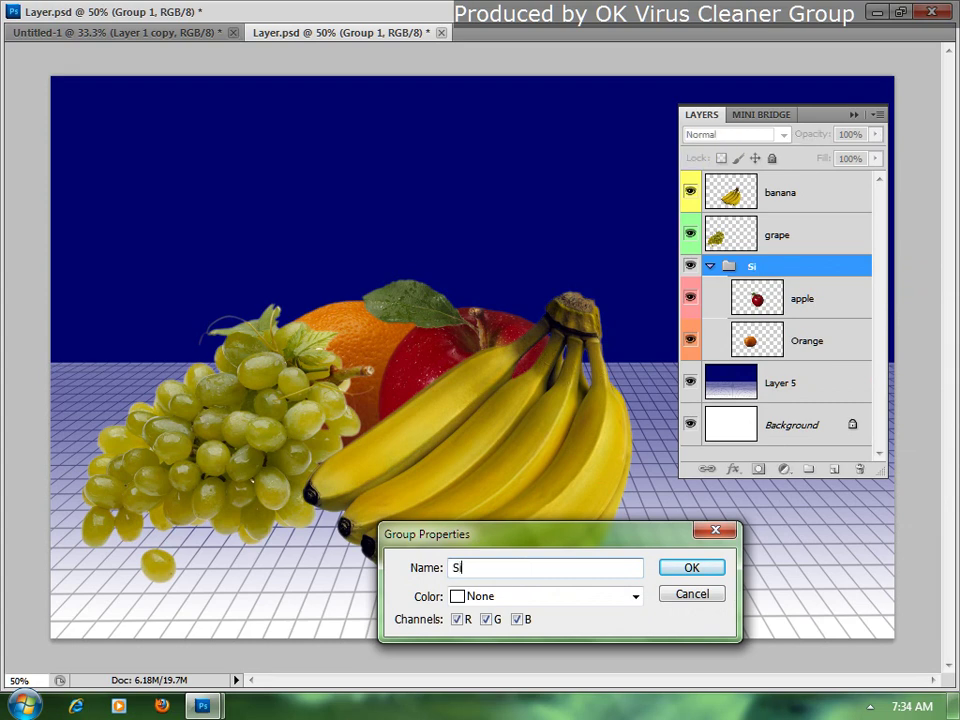
{"action": "type", "text": "ngle "}
{"action": "type", "text": "fruit"}
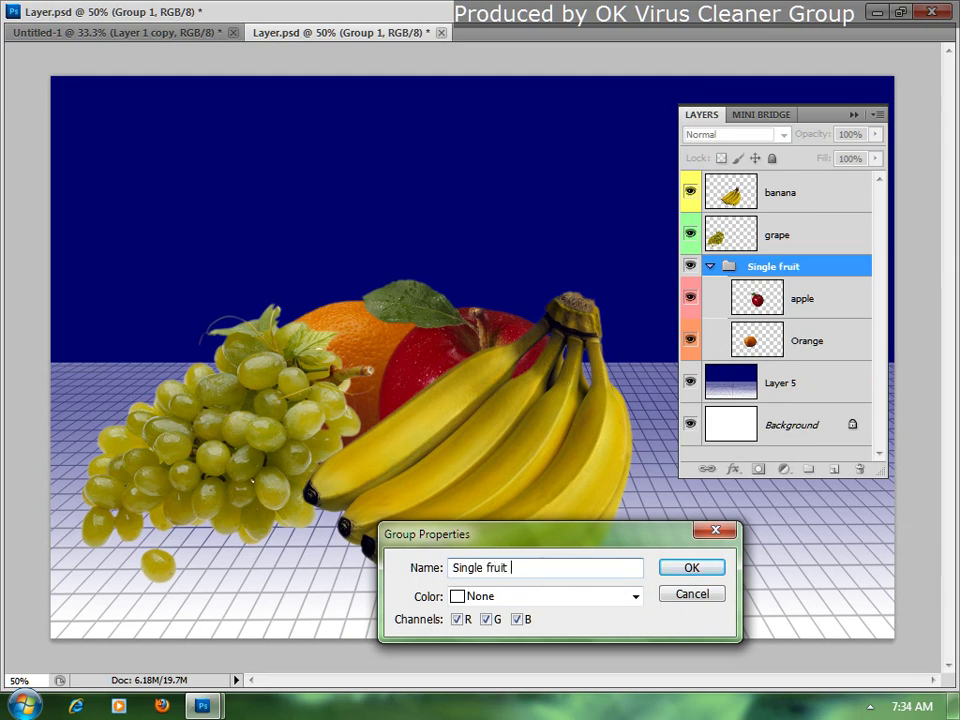
{"action": "type", "text": " picture"}
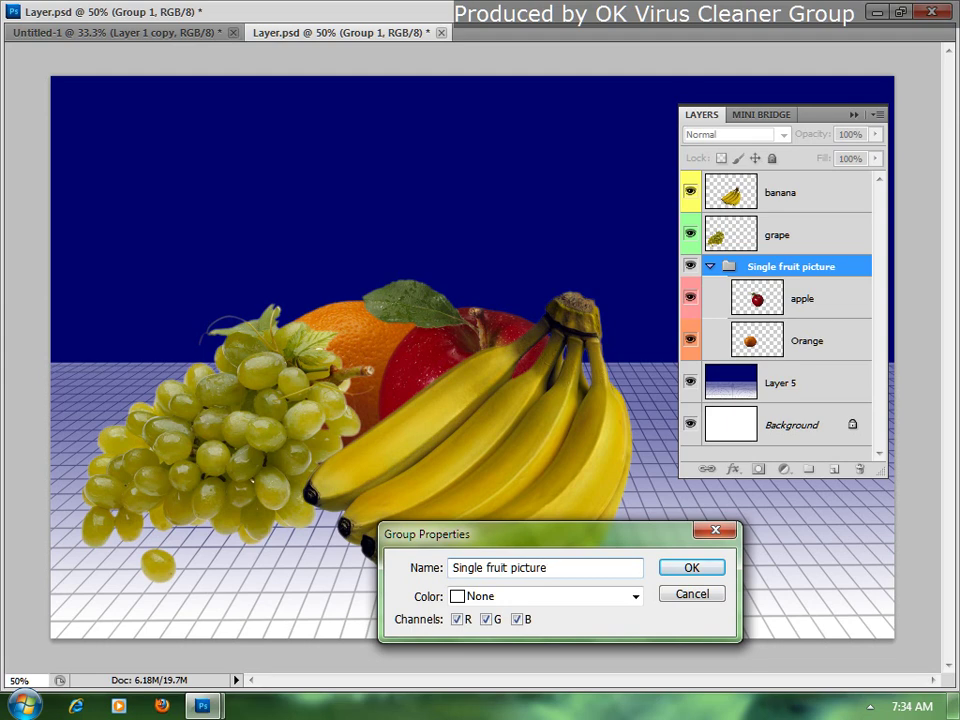
{"action": "left_click", "coordinate": [545, 596]}
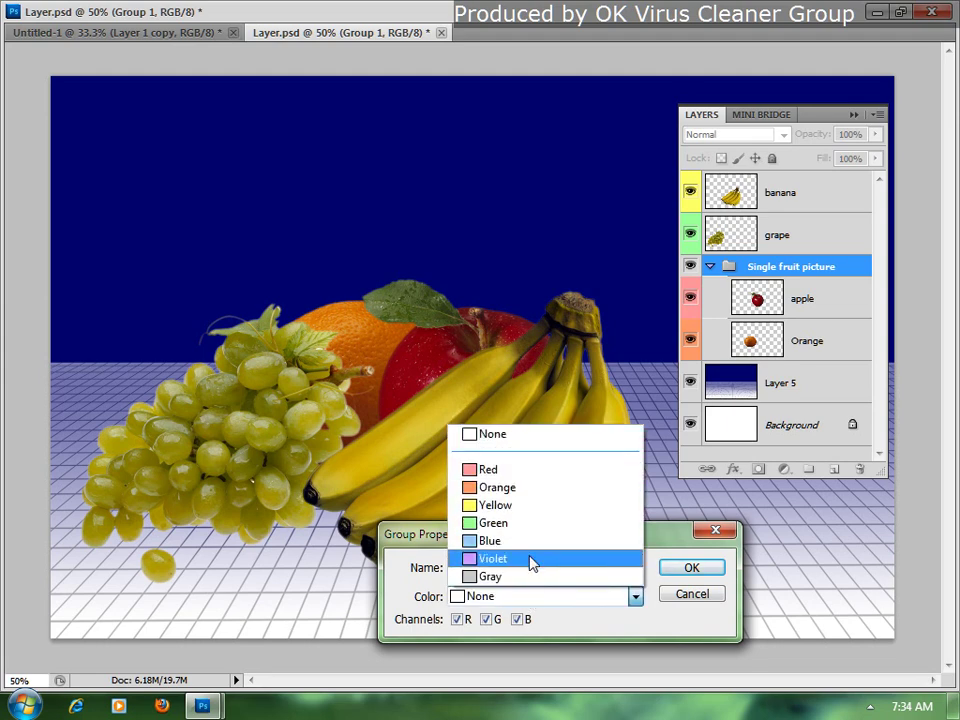
{"action": "left_click", "coordinate": [530, 558]}
{"action": "left_click", "coordinate": [692, 568]}
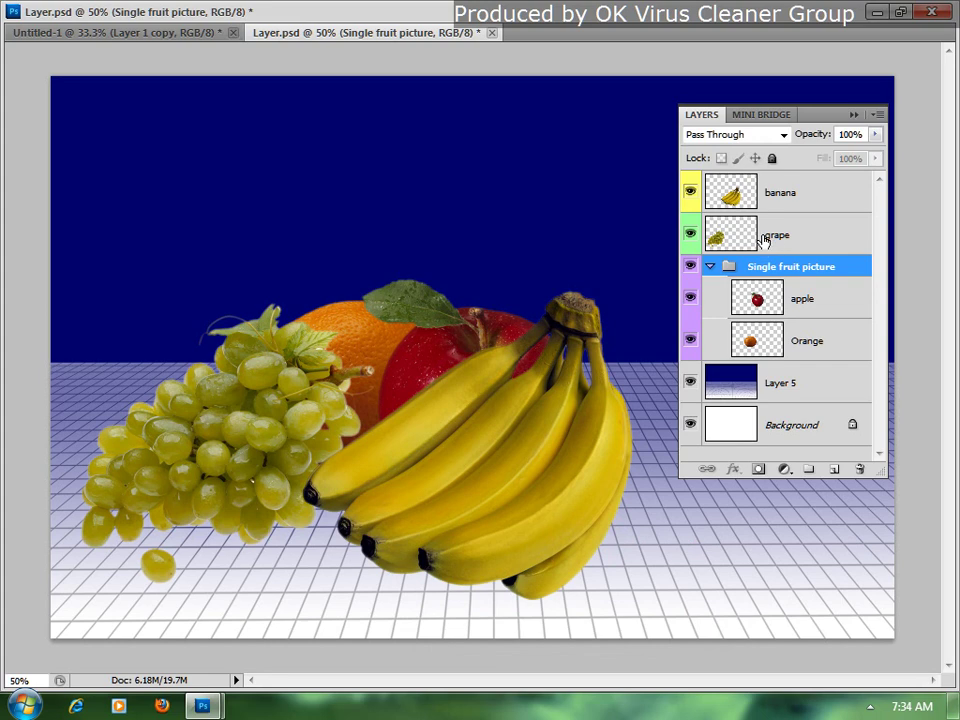
{"action": "left_click", "coordinate": [815, 341]}
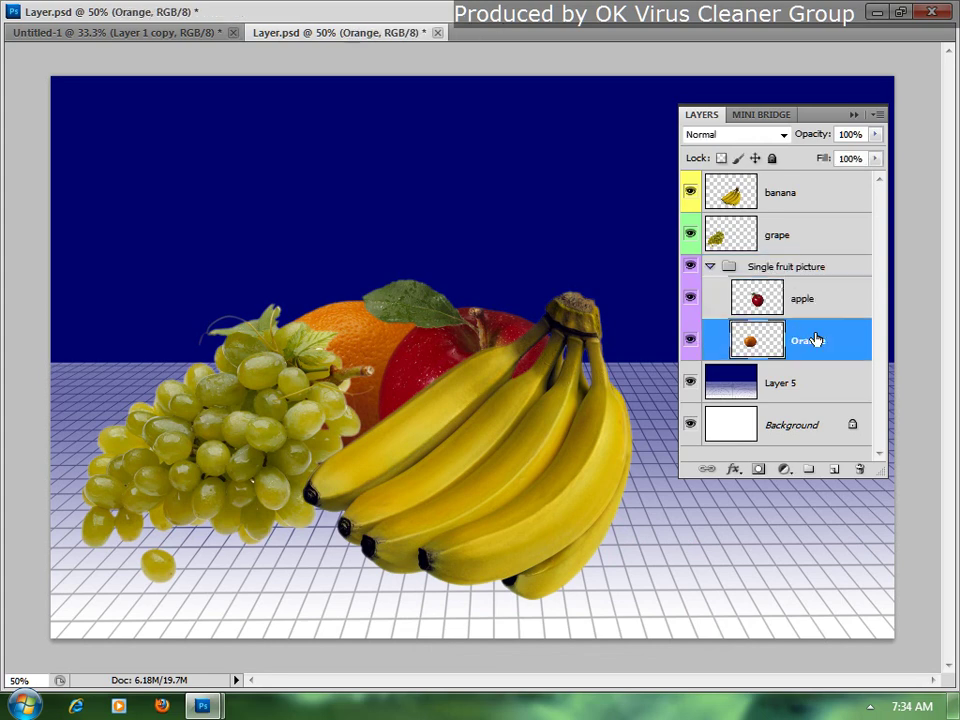
{"action": "left_click", "coordinate": [800, 267]}
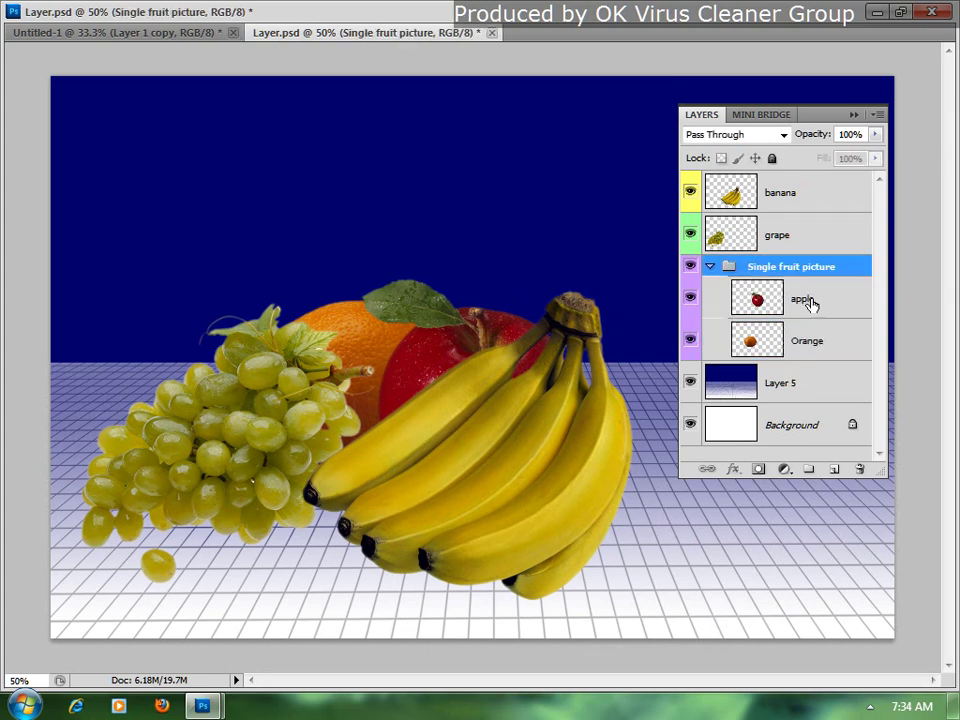